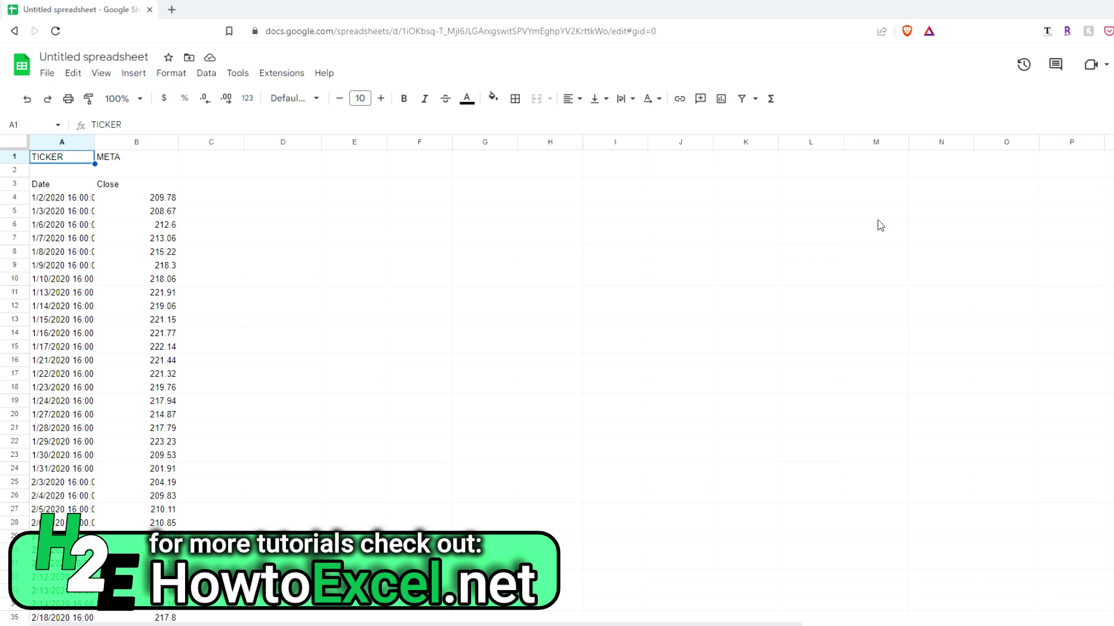
Add the header '20-day MA' in cell C3.
left_click(237, 184)
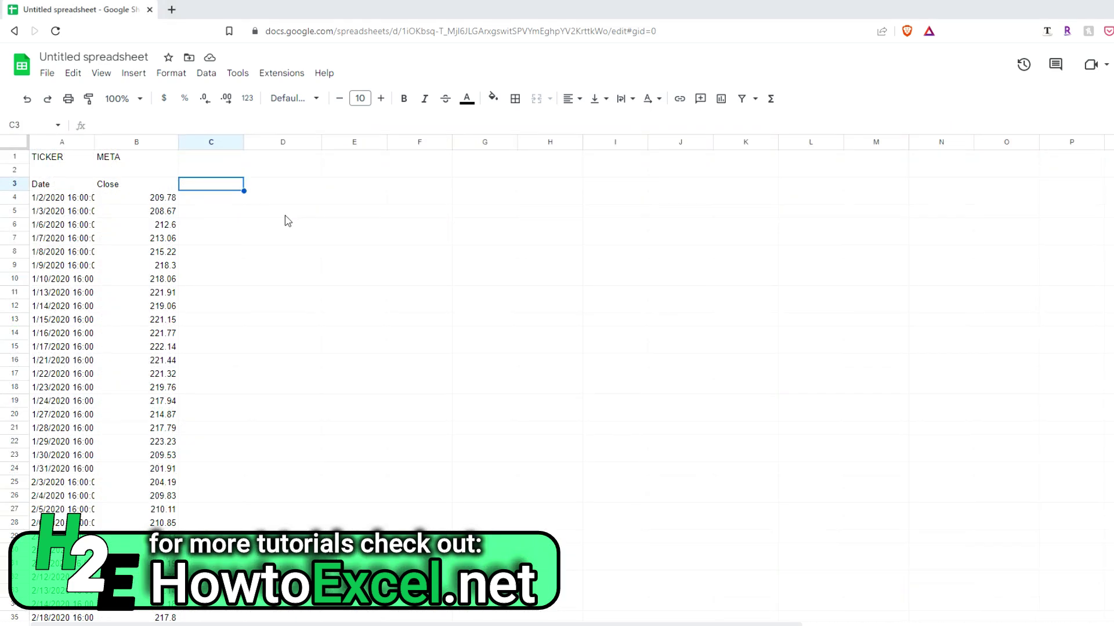
type("20-day MA")
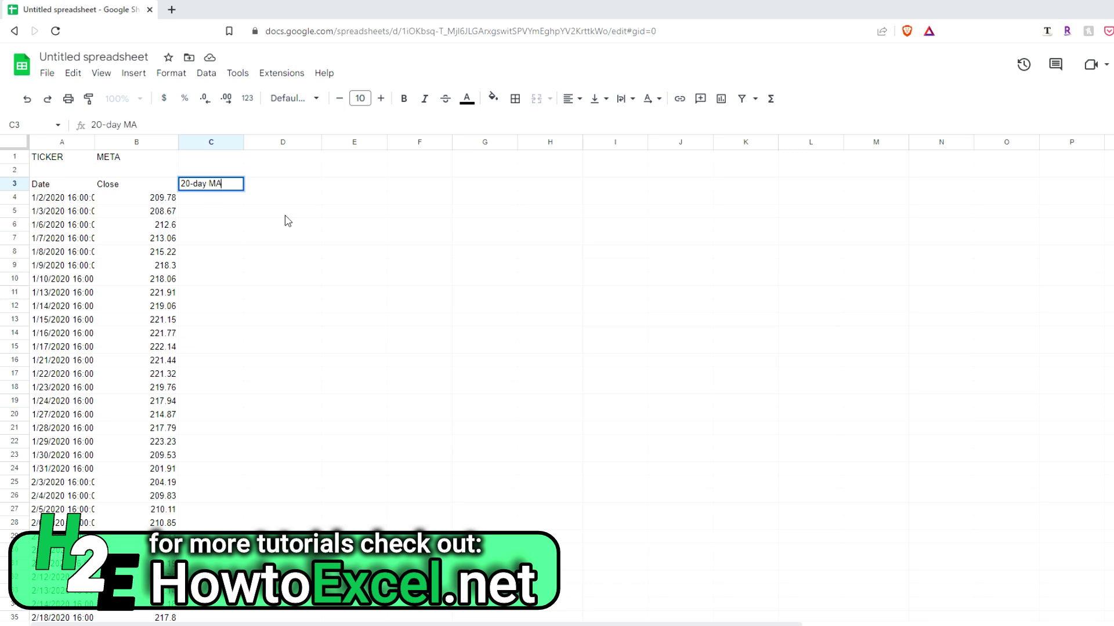
key("Return")
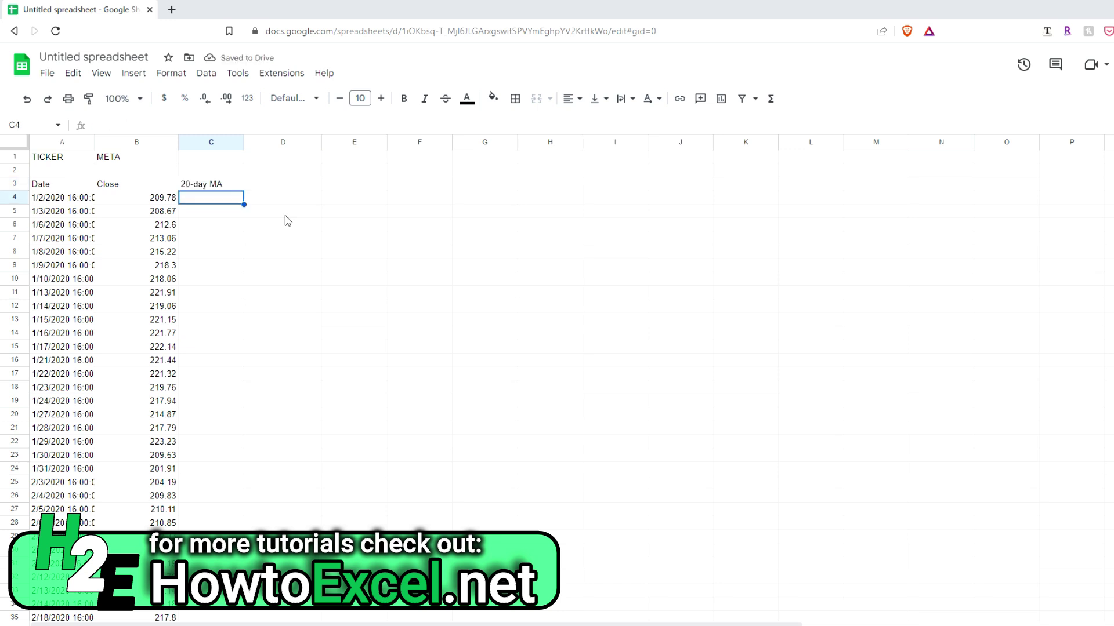
Enter =AVERAGE(B4:B23) in C23 and fill it down column C.
left_click_drag(167, 201, 149, 456)
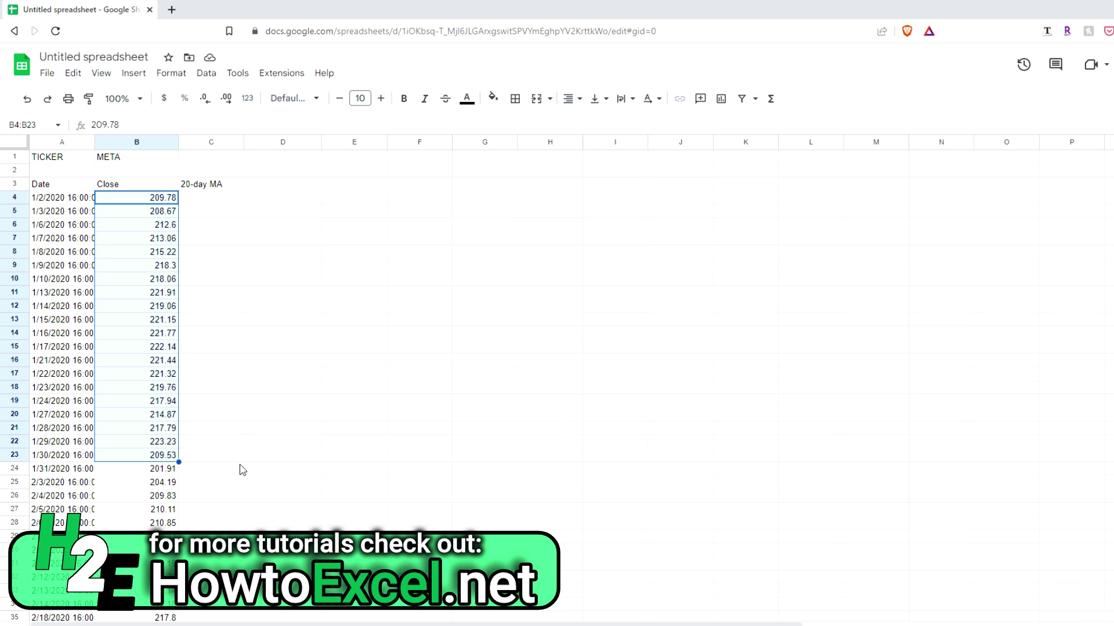
left_click(211, 456)
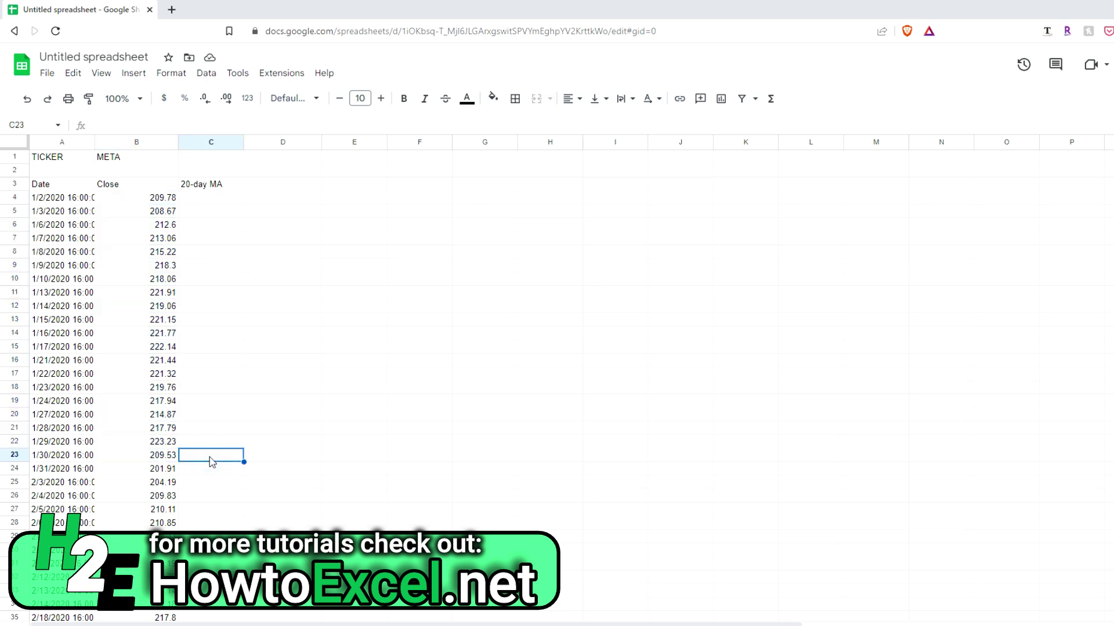
type("=averag")
key("Tab")
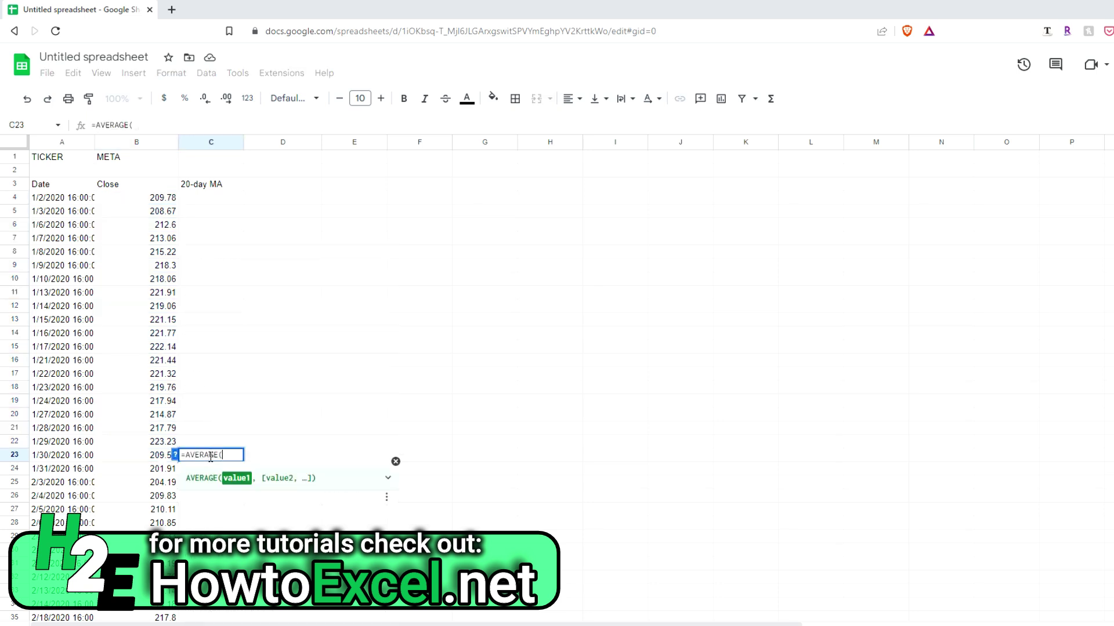
left_click(160, 455)
left_click_drag(162, 411, 163, 206)
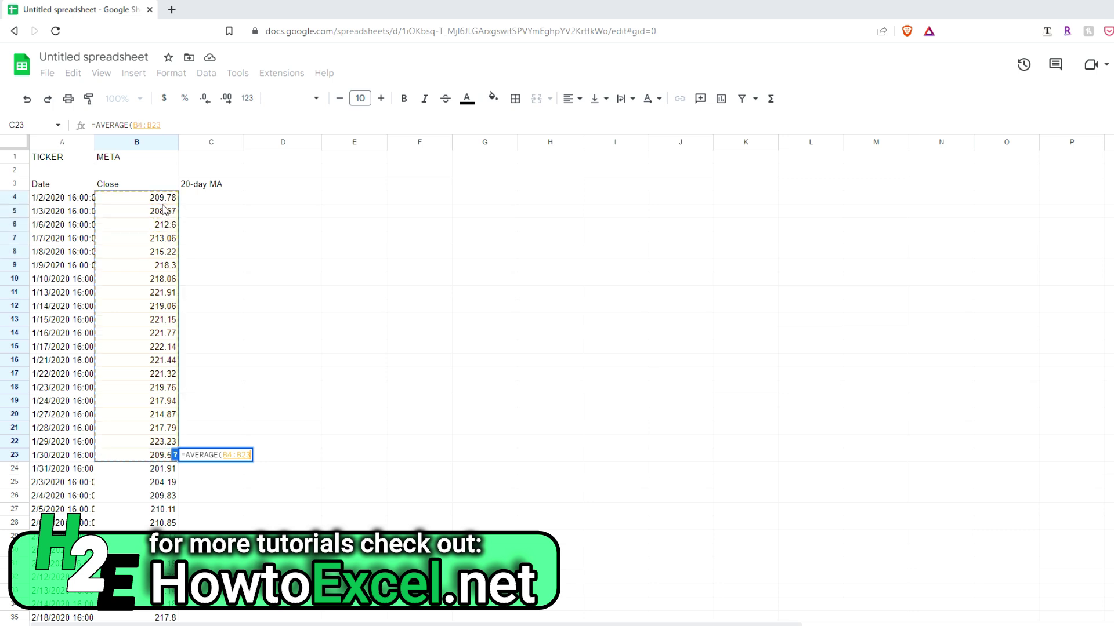
key("Return")
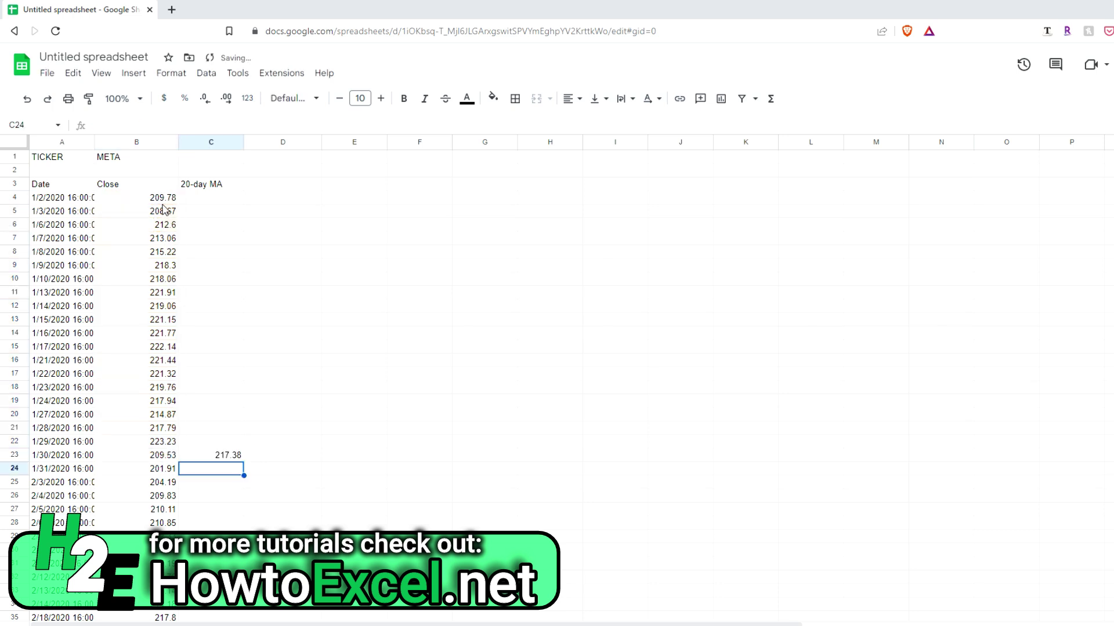
left_click(238, 455)
double_click(244, 460)
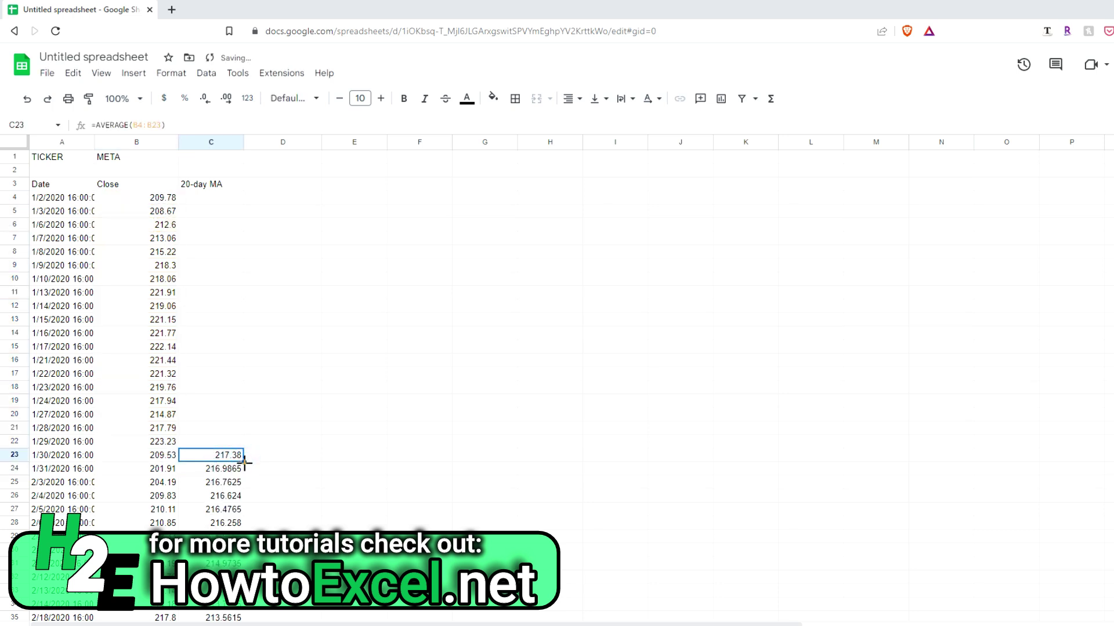
Check the averaged 20-row ranges in the moving-average formulas below C23.
left_click(272, 123)
key("Return")
left_click(272, 123)
key("Return")
left_click(272, 123)
key("Return")
left_click(274, 124)
key("Return")
left_click(273, 124)
key("Return")
left_click(273, 124)
key("Return")
left_click(273, 123)
key("Return")
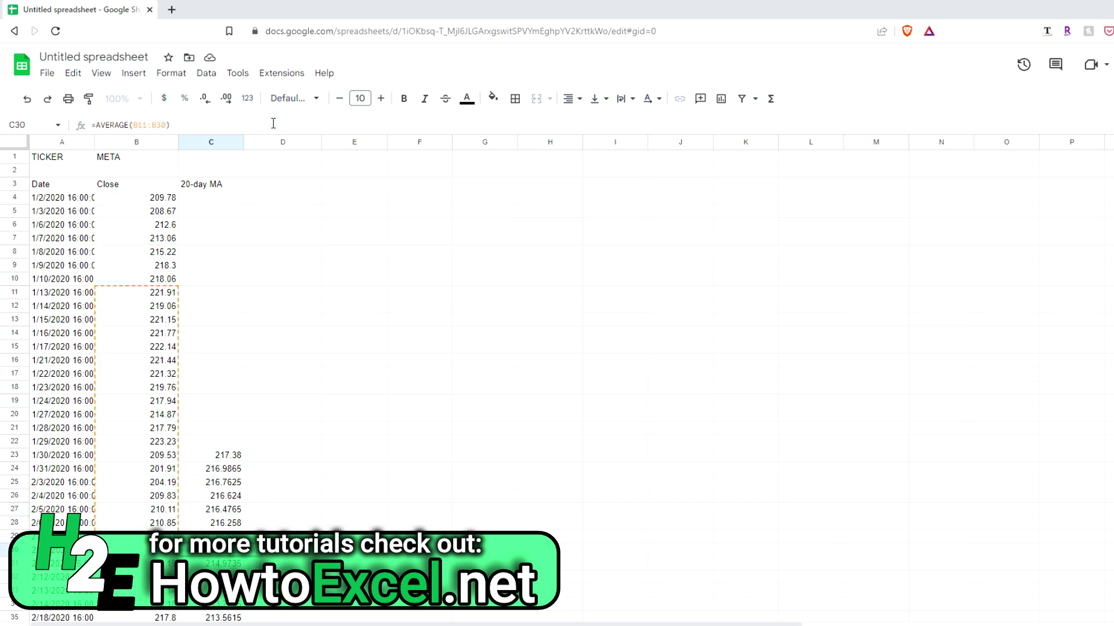
left_click(273, 123)
key("Return")
Add the header 'Standard Deviation' in cell D3.
left_click(306, 181)
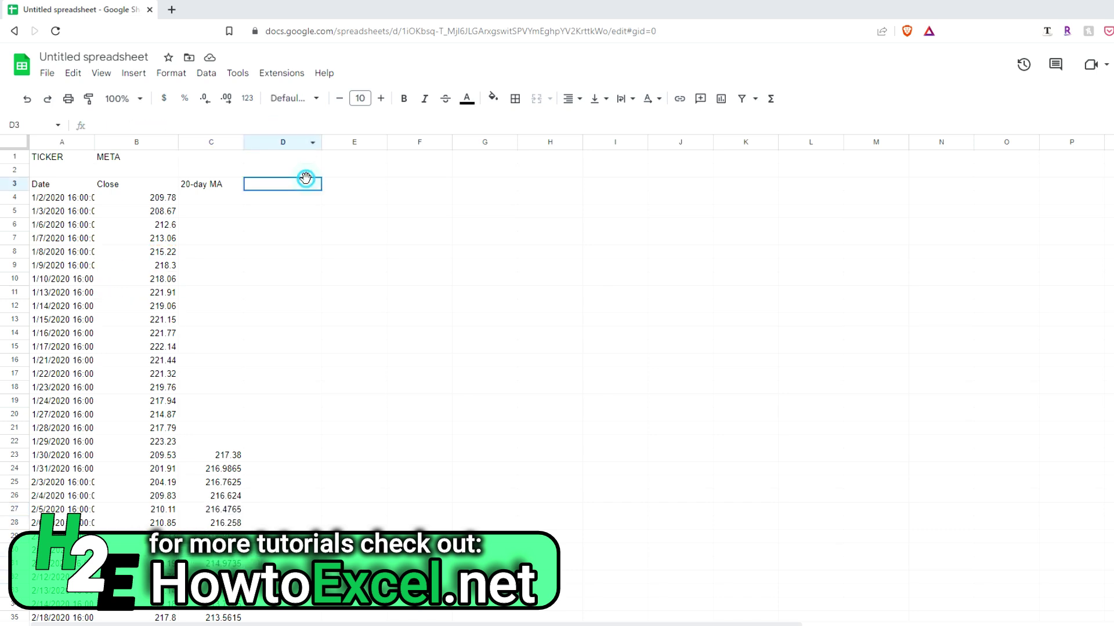
type("Standard Deviation")
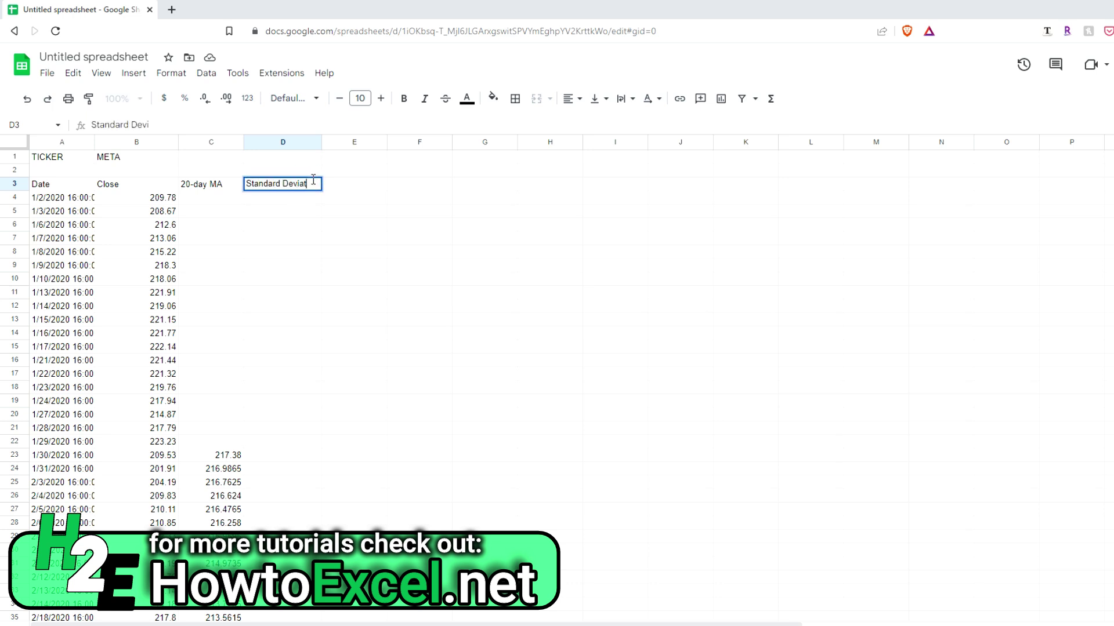
key("Return")
Enter =STDEV(B4:B23) in D23 and accept the suggested fill down column D.
left_click(275, 455)
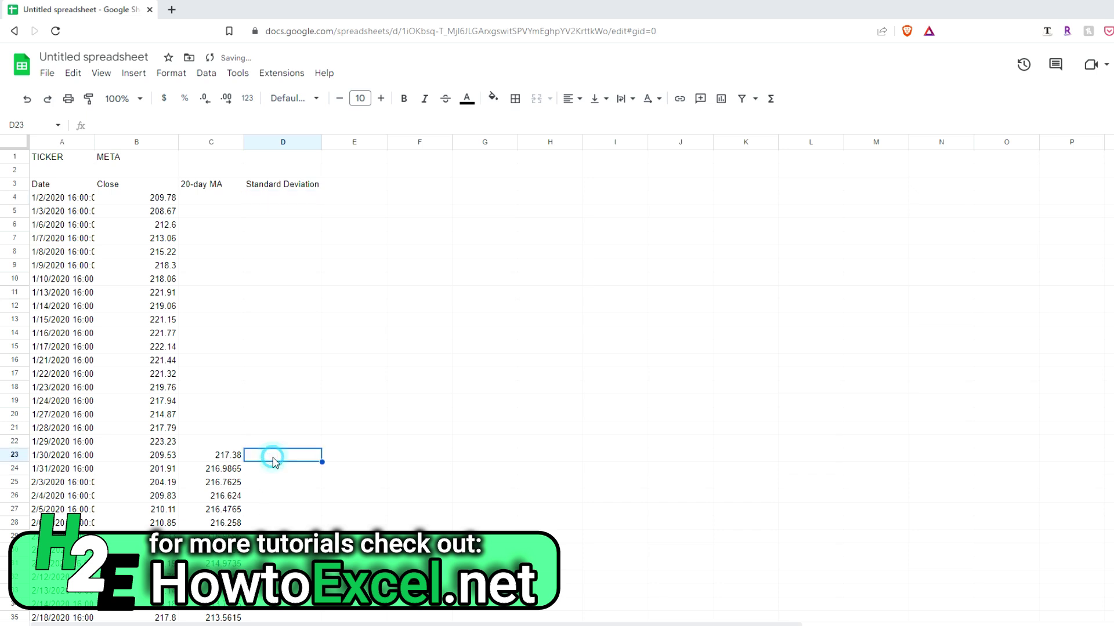
type("=stdev")
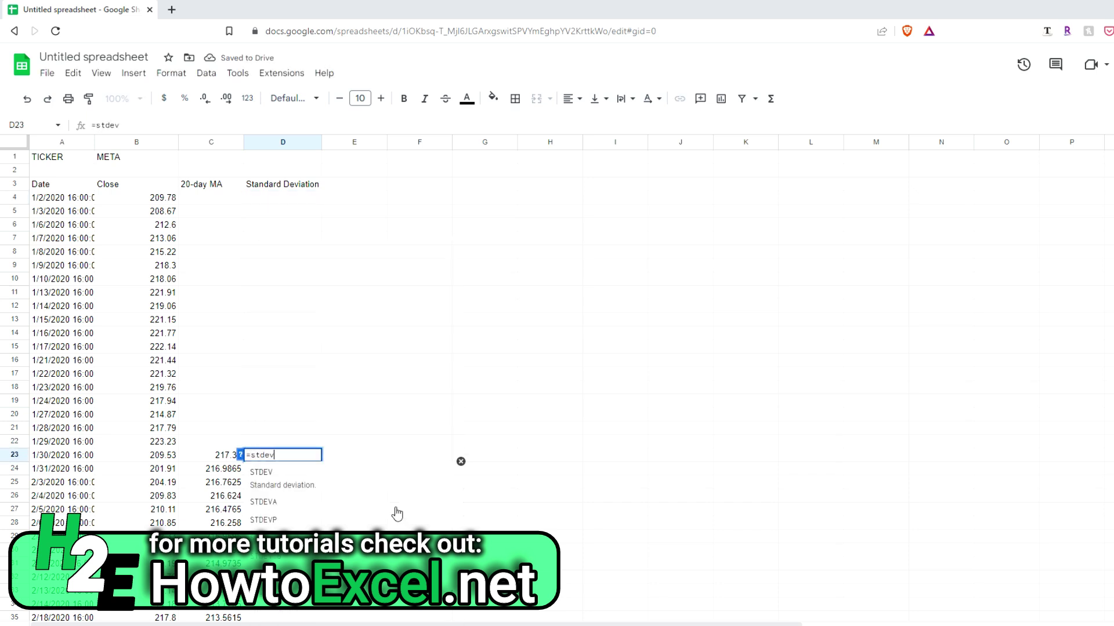
key("Tab")
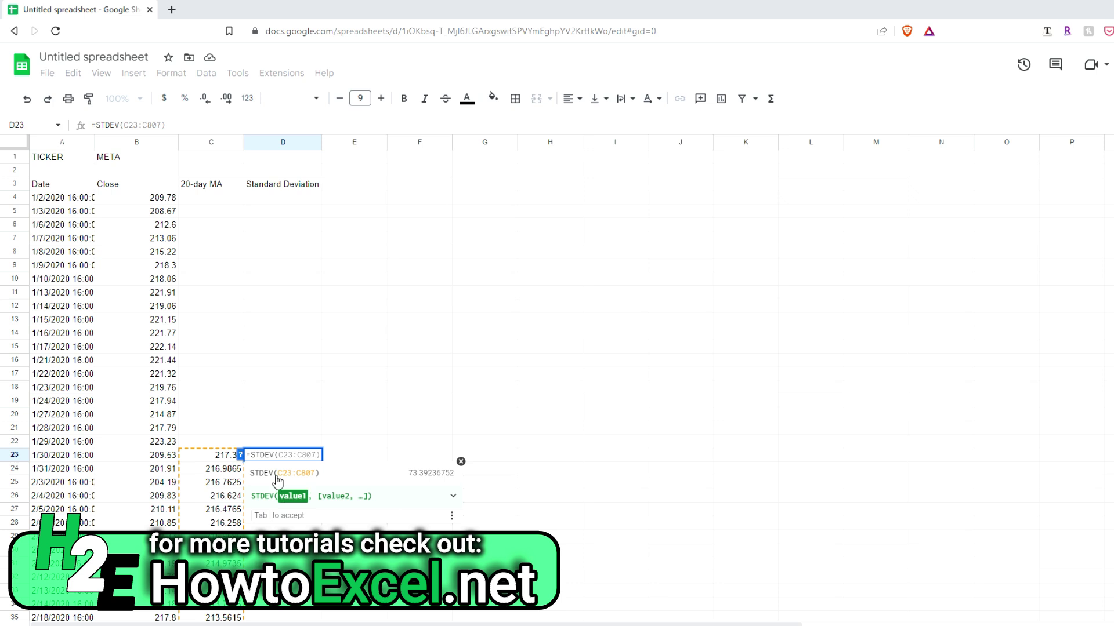
left_click_drag(174, 461, 172, 203)
key("Return")
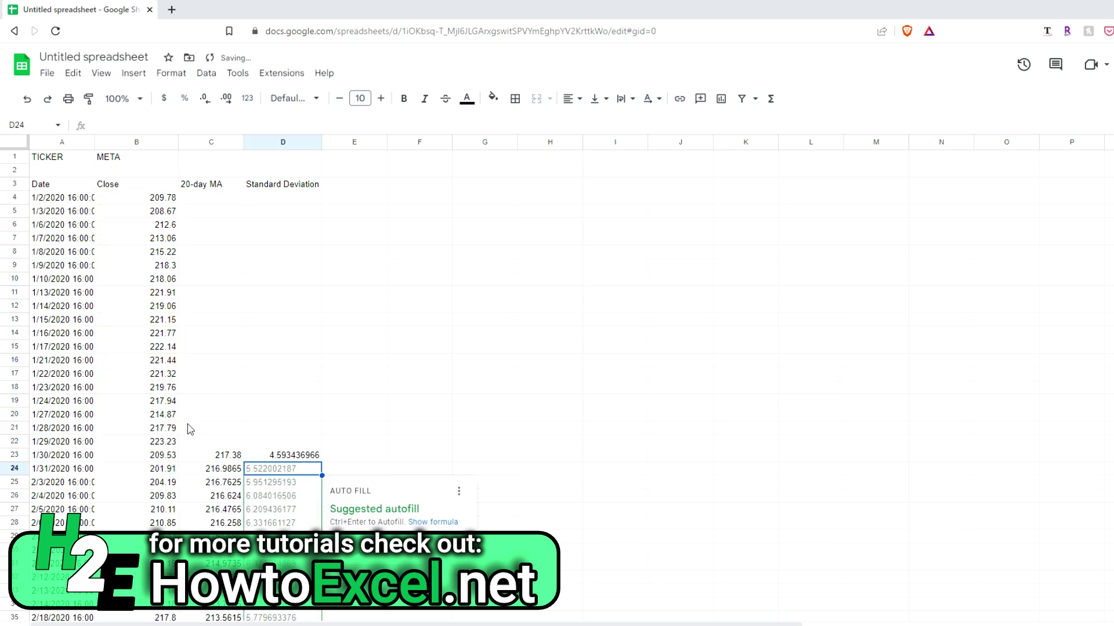
key("ctrl+Return")
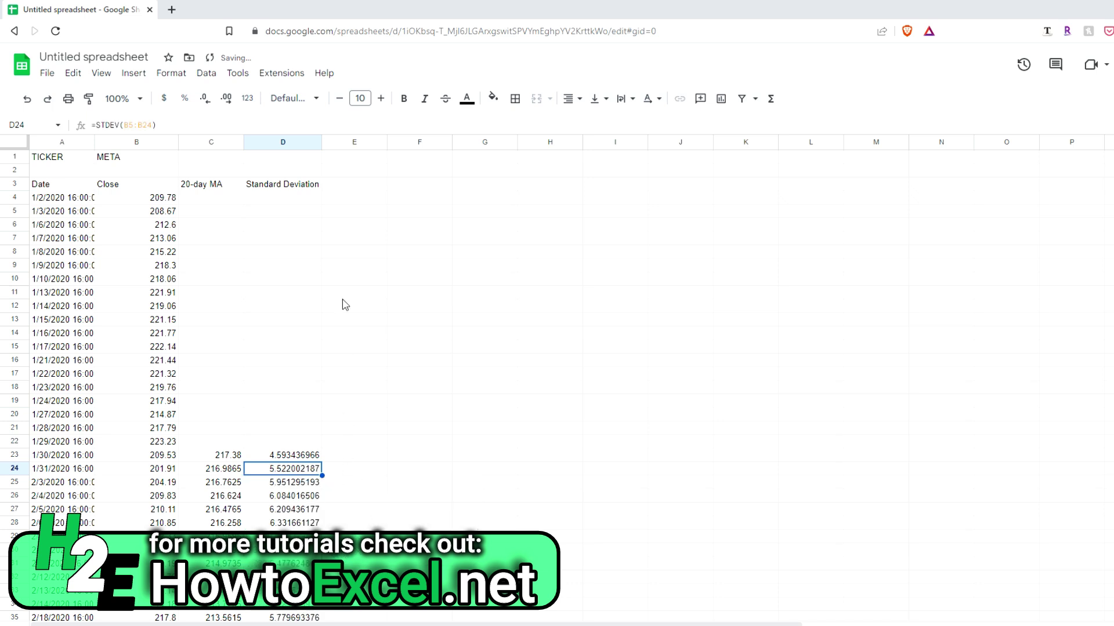
left_click(349, 186)
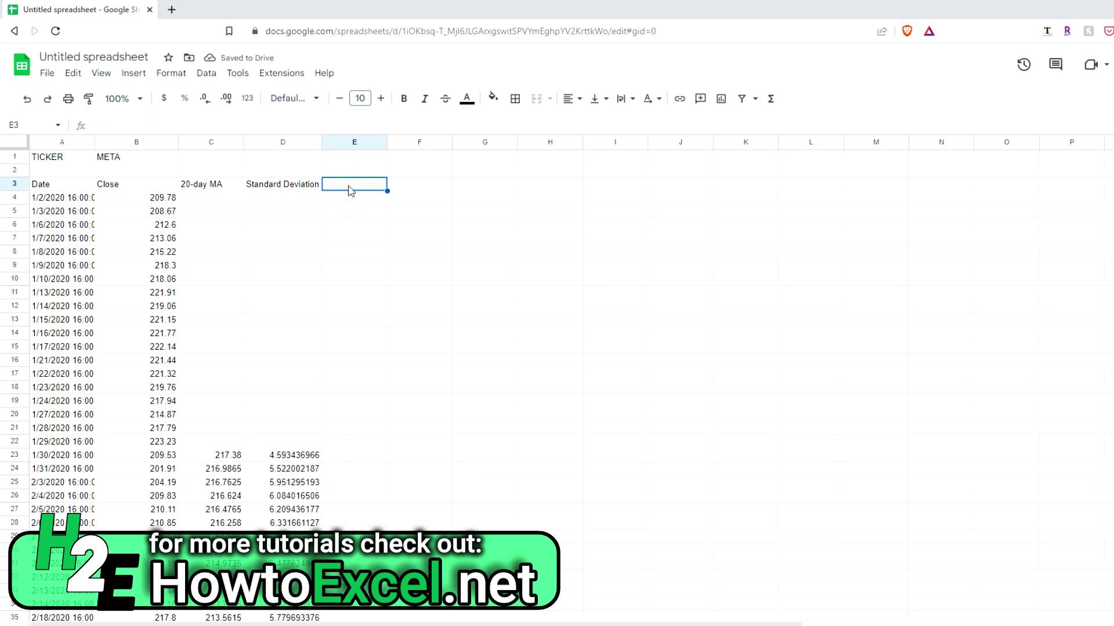
Add the headers 'Upper Band' and 'Lower Band' in E3 and F3.
type("Upper Band")
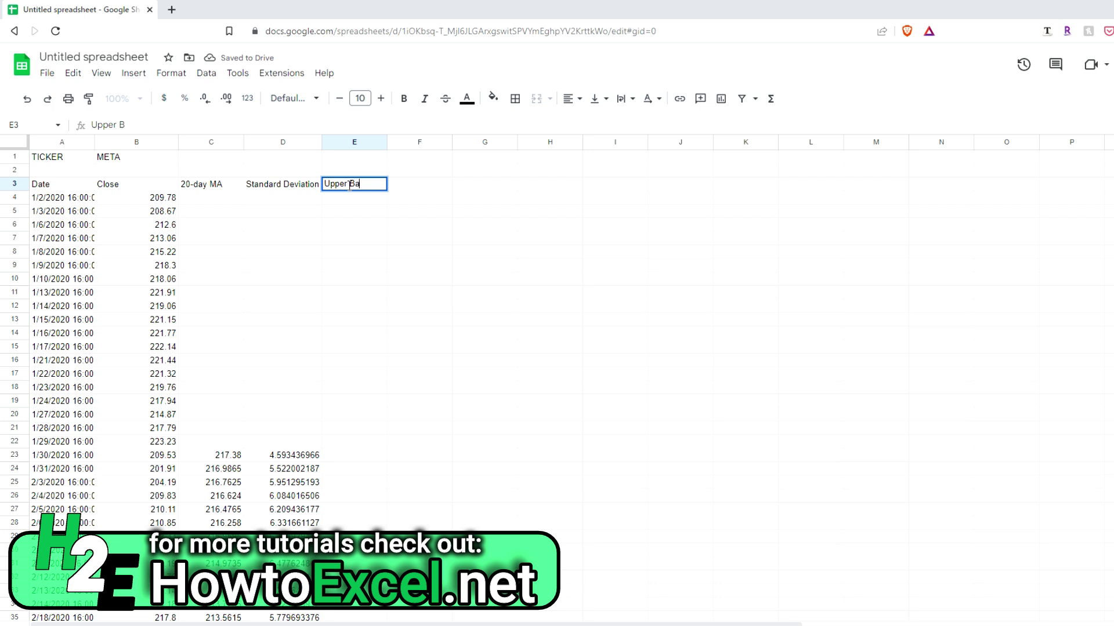
key("Tab")
type("Lower Band")
key("Return")
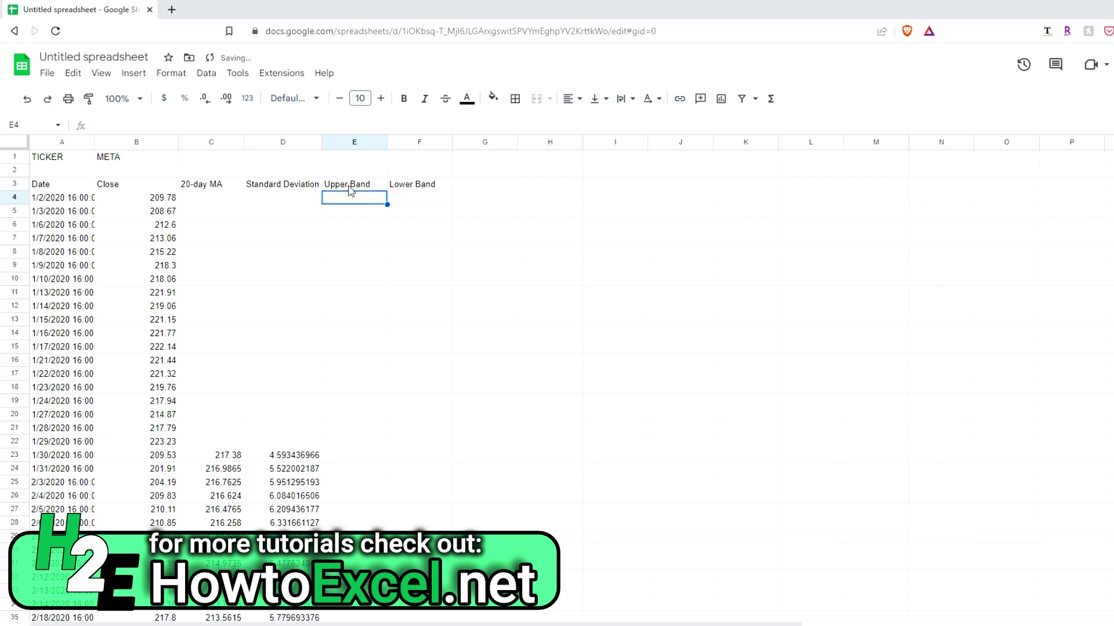
Enter =D23*2+C23 in E23 and fill the Upper Band down.
left_click(335, 461)
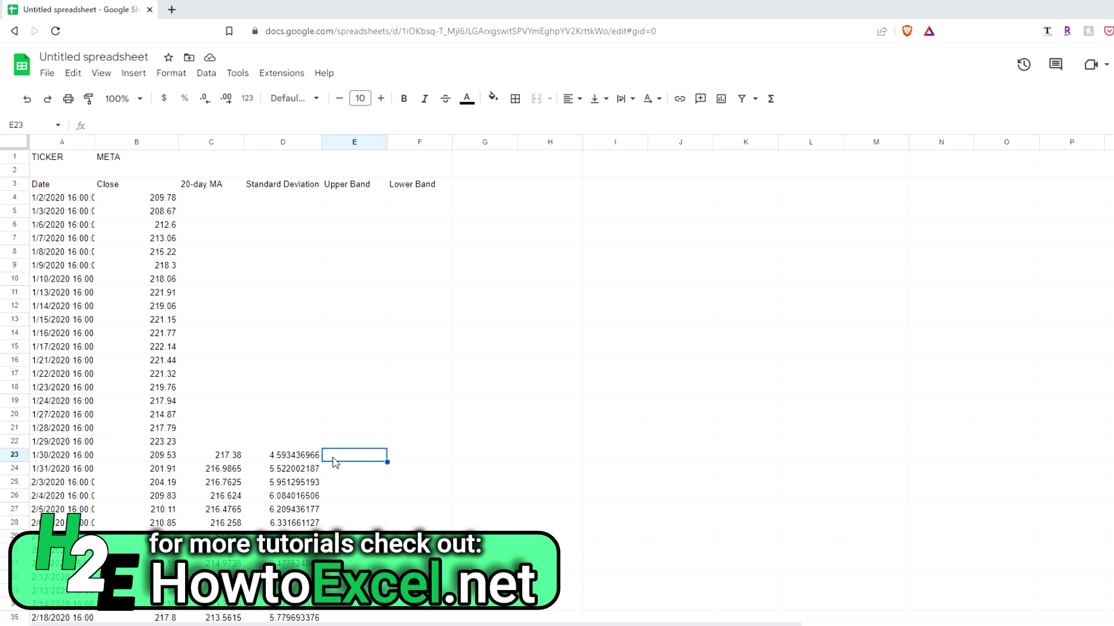
type("=D23*")
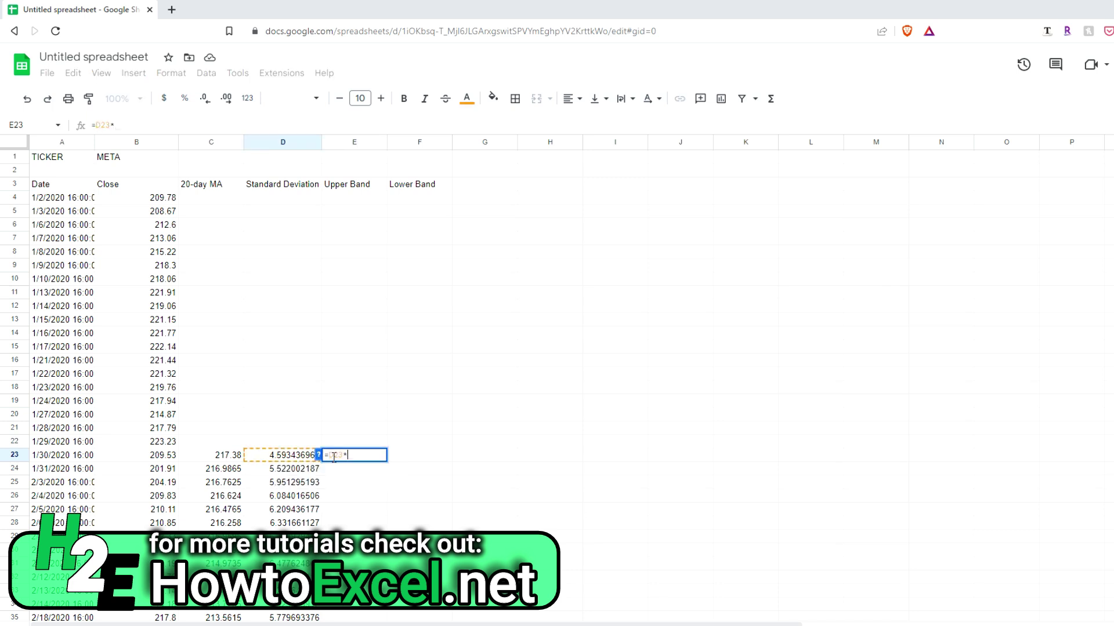
type("2+")
left_click(223, 455)
key("Return")
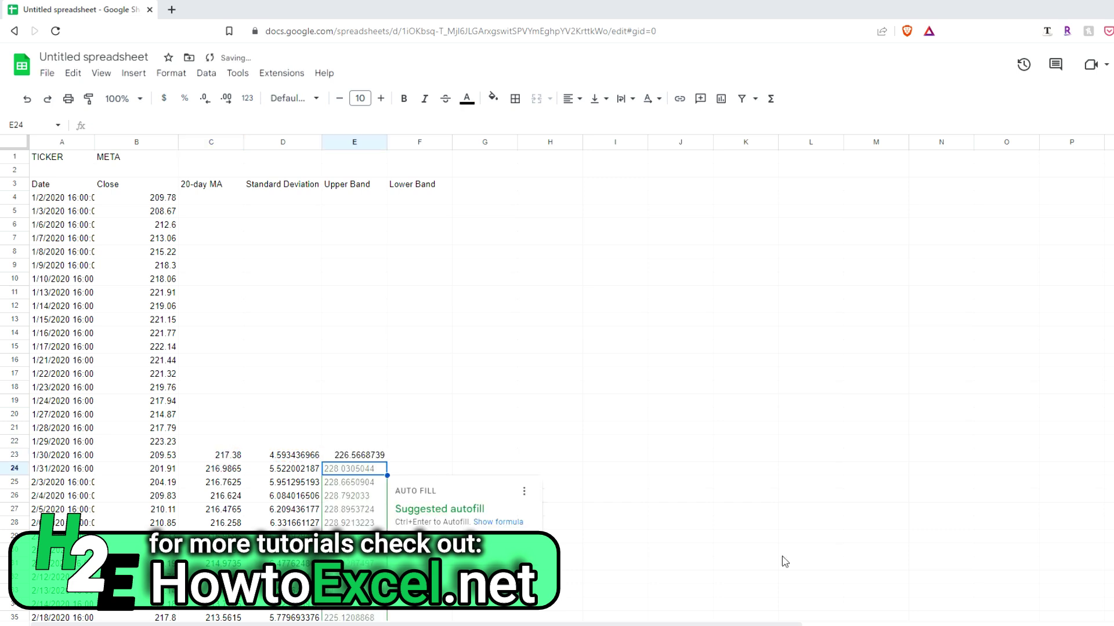
key("ctrl+Return")
Enter =D23*-2+C23 in F23 and fill the Lower Band down.
left_click(418, 455)
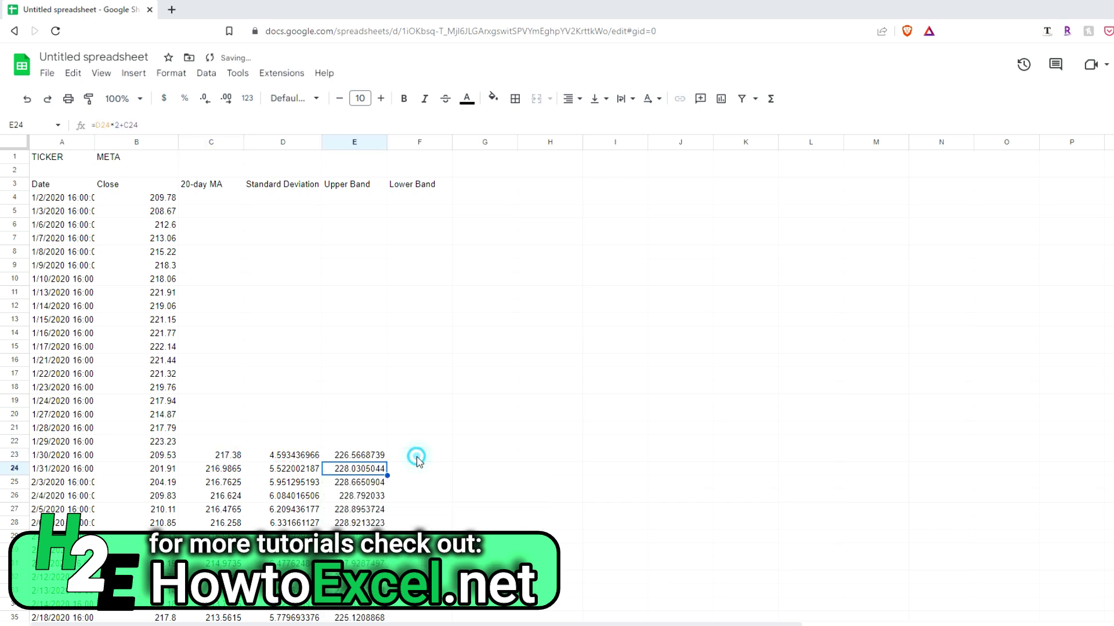
type("=")
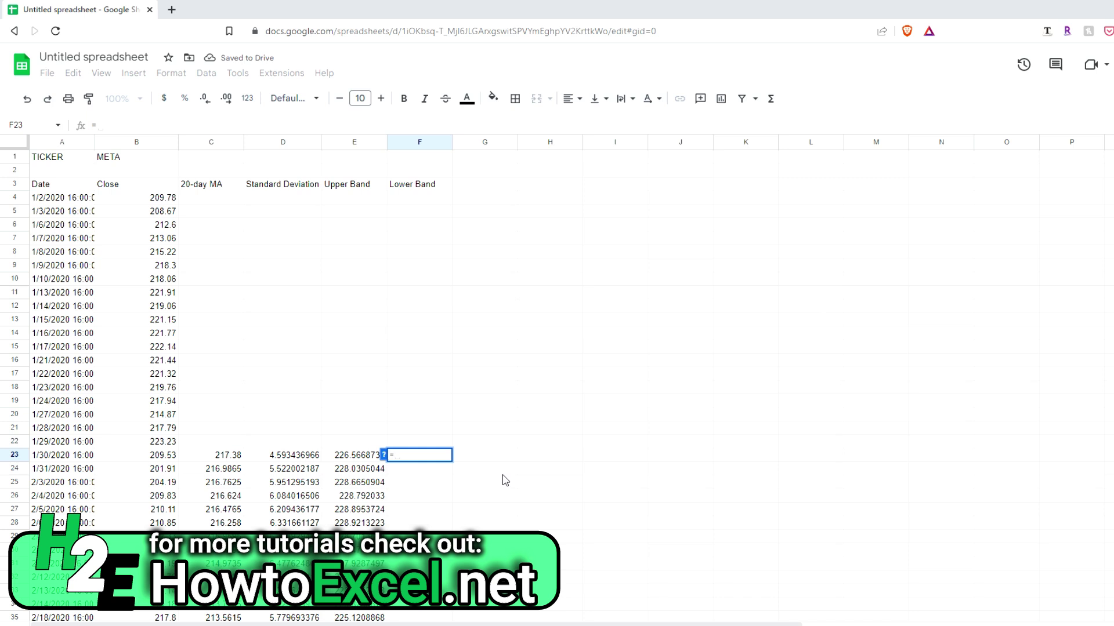
left_click(306, 457)
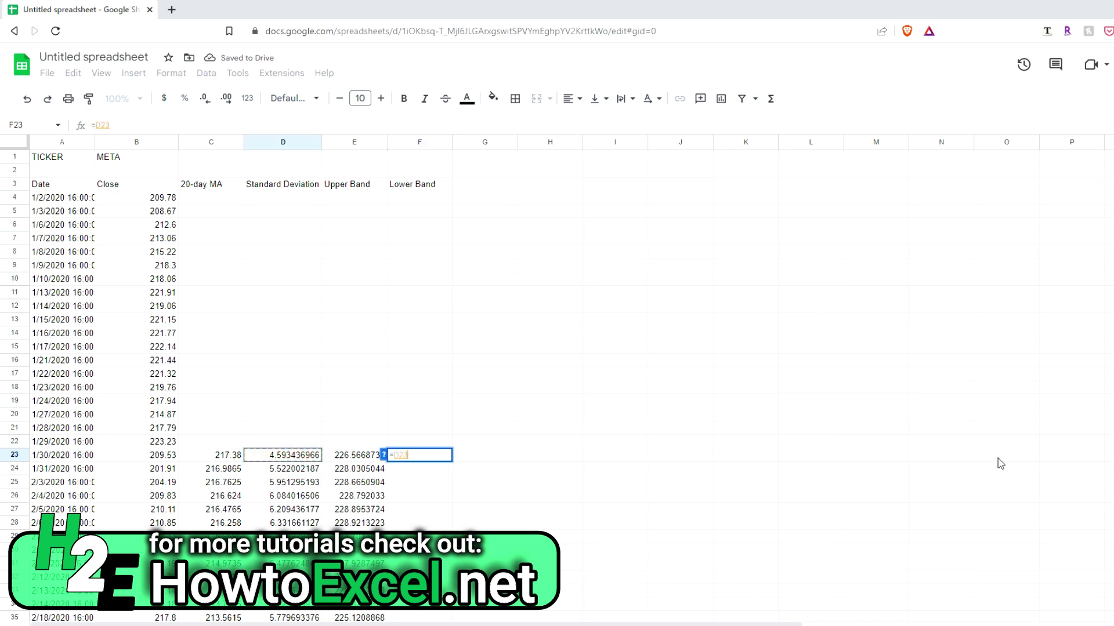
type("*-")
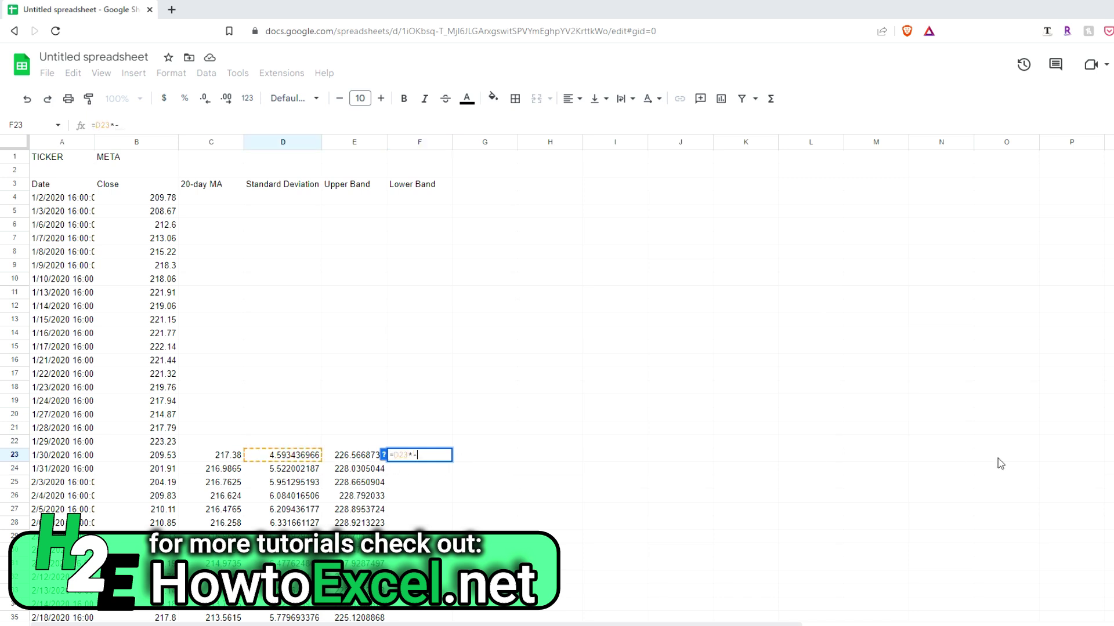
type("2+")
left_click(220, 456)
key("Return")
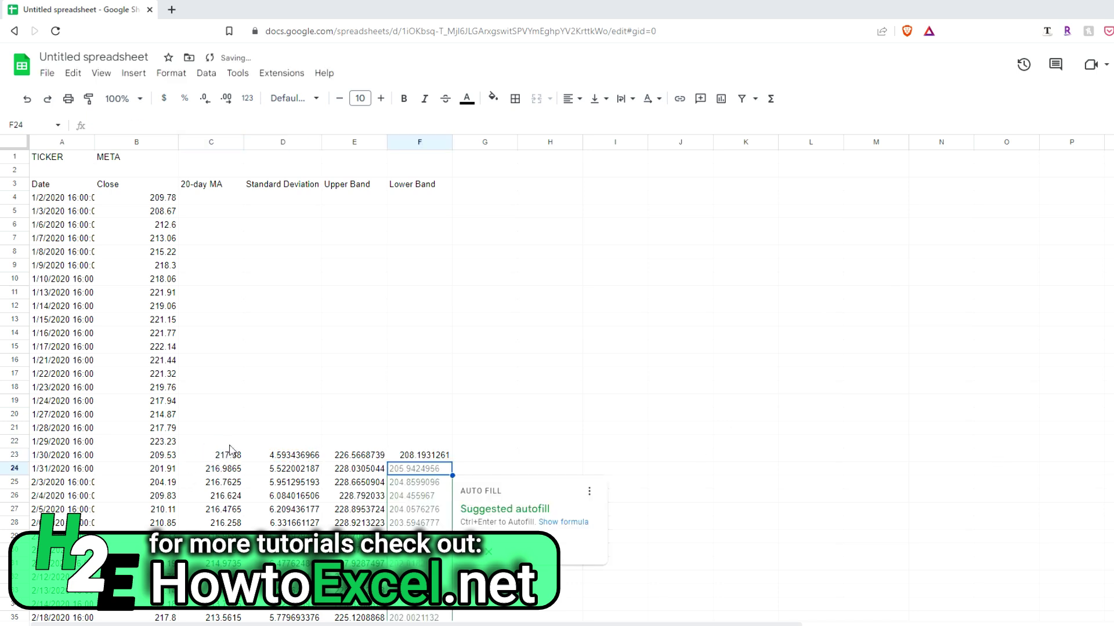
left_click(473, 557)
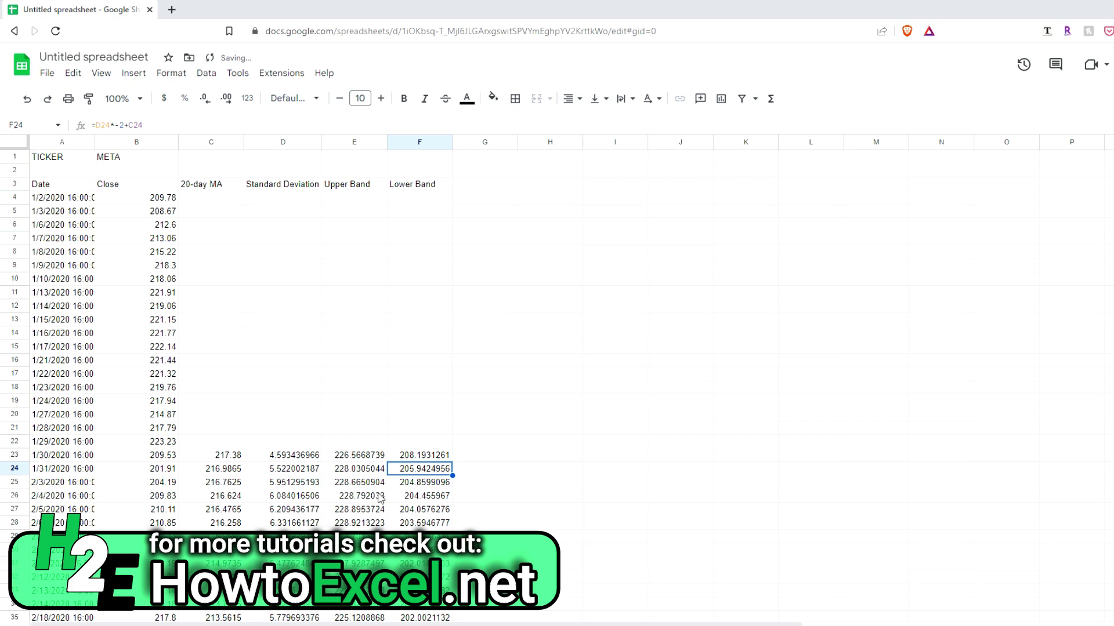
Insert a chart from the price data, move it up-left, and edit its data range to A3:F807.
left_click(131, 74)
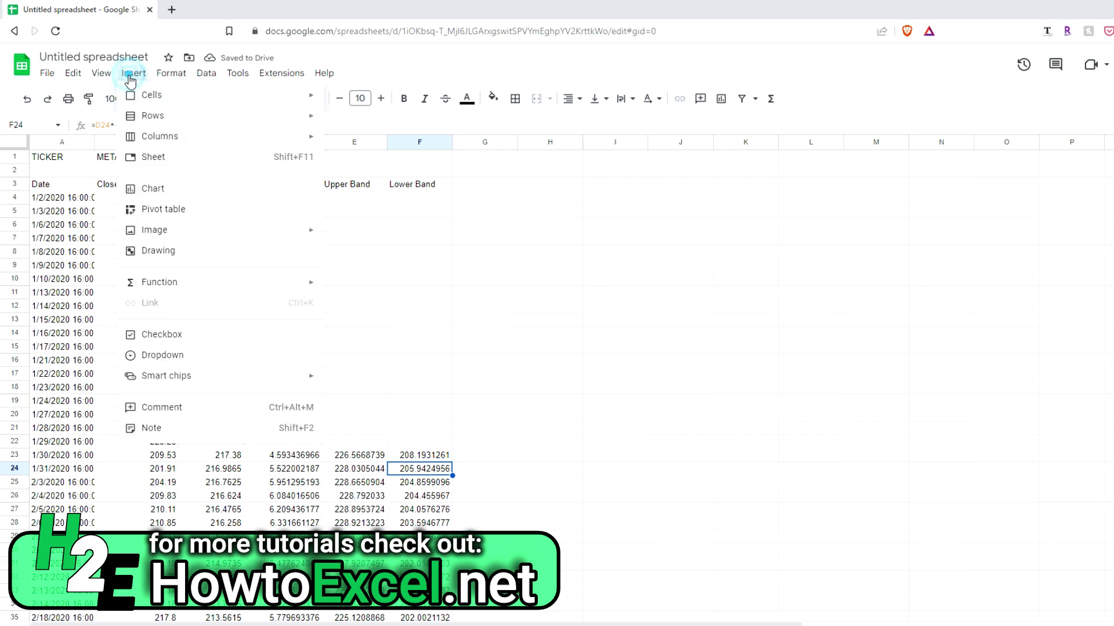
left_click(160, 188)
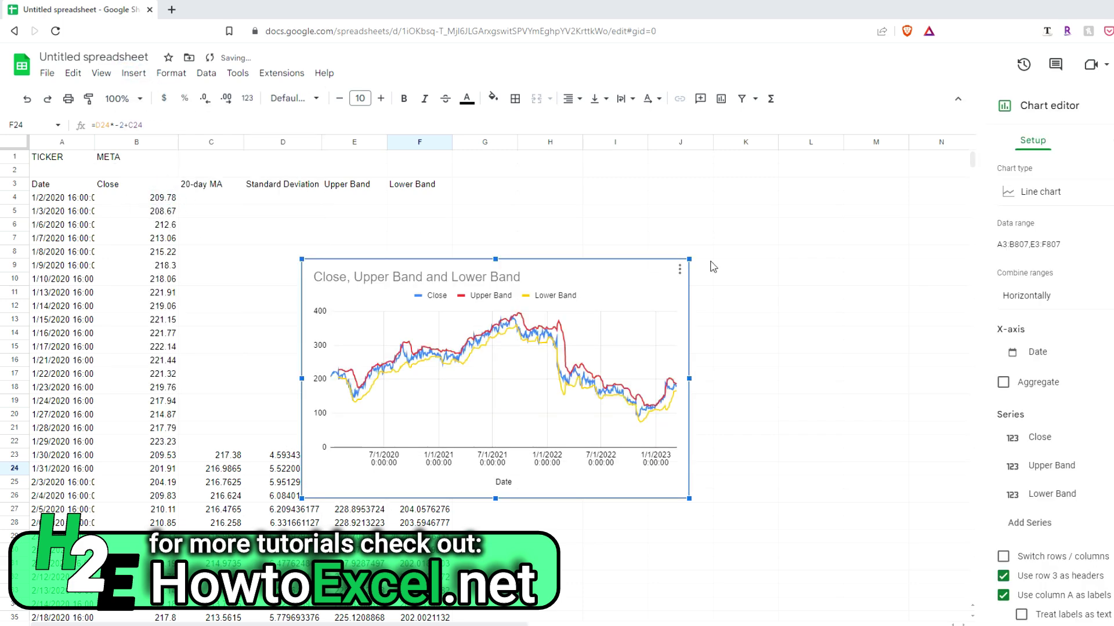
left_click_drag(606, 268, 555, 231)
left_click(1046, 244)
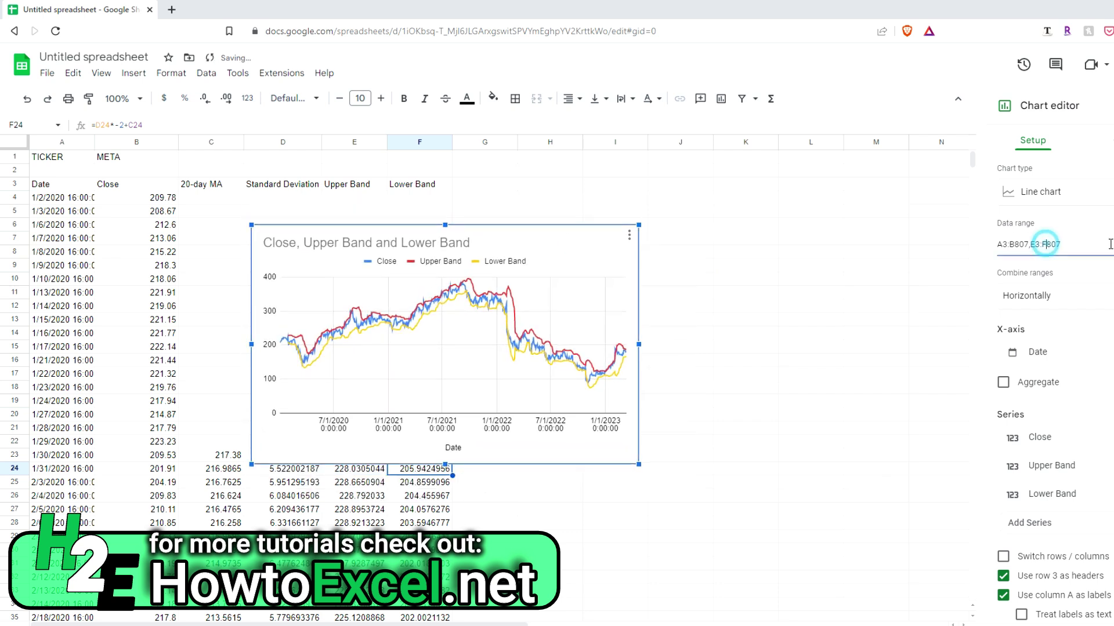
key("BackSpace")
key("BackSpace")
key("BackSpace")
key("BackSpace")
key("BackSpace")
key("BackSpace")
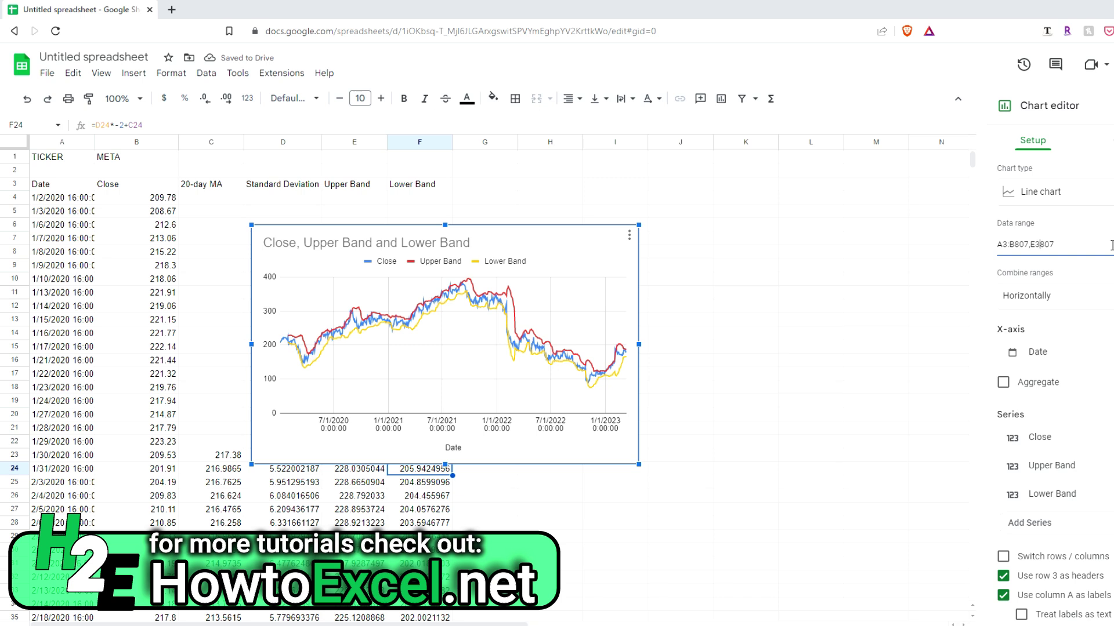
key("BackSpace")
key("BackSpace")
type("F")
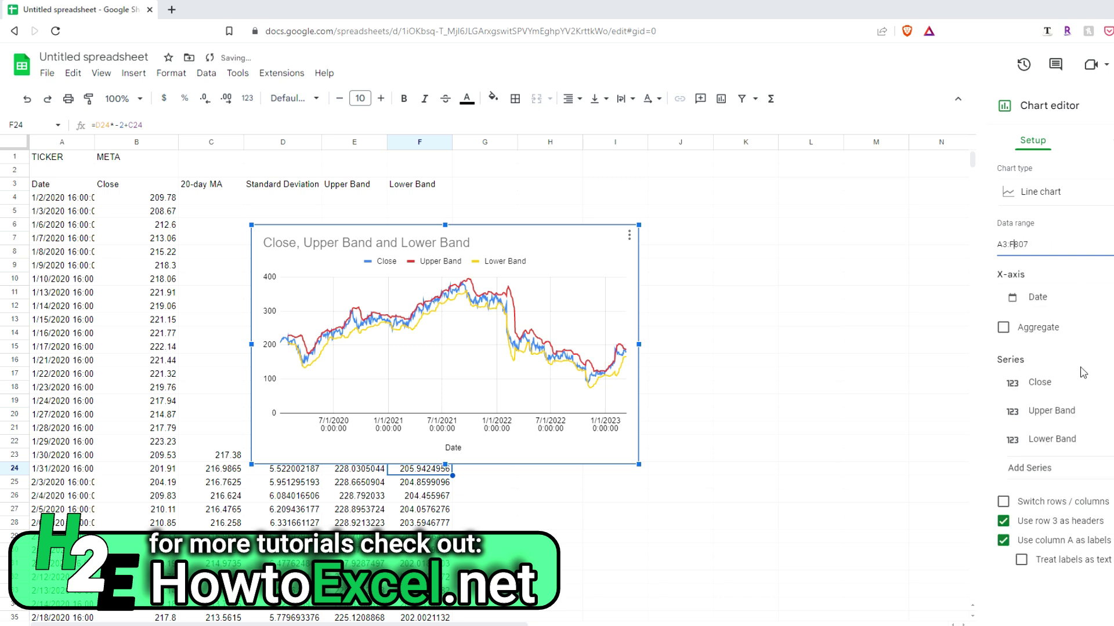
Add 20-day MA as a chart series, then move the chart up-left and enlarge it.
left_click(1078, 476)
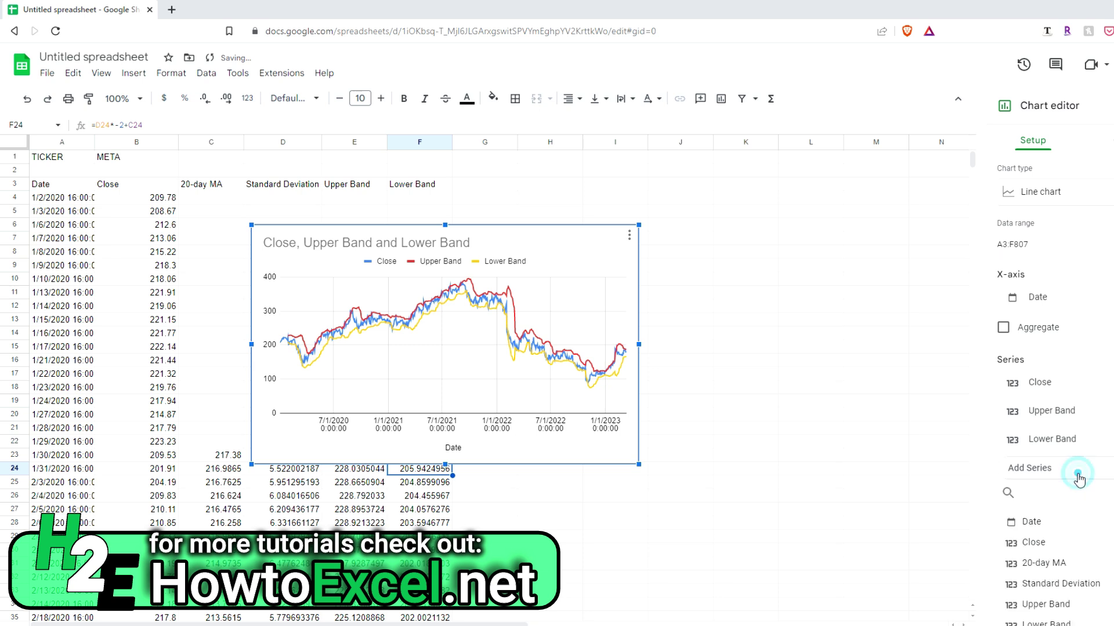
left_click(1046, 563)
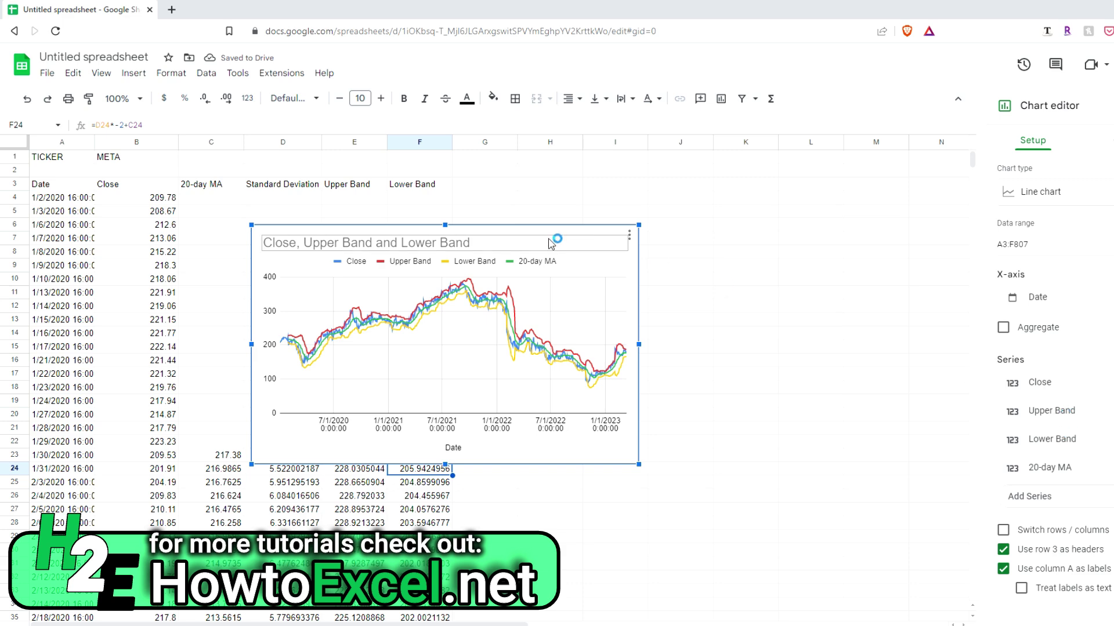
left_click_drag(553, 241, 515, 213)
left_click_drag(601, 436, 902, 592)
left_click_drag(699, 217, 656, 191)
left_click_drag(856, 595, 888, 614)
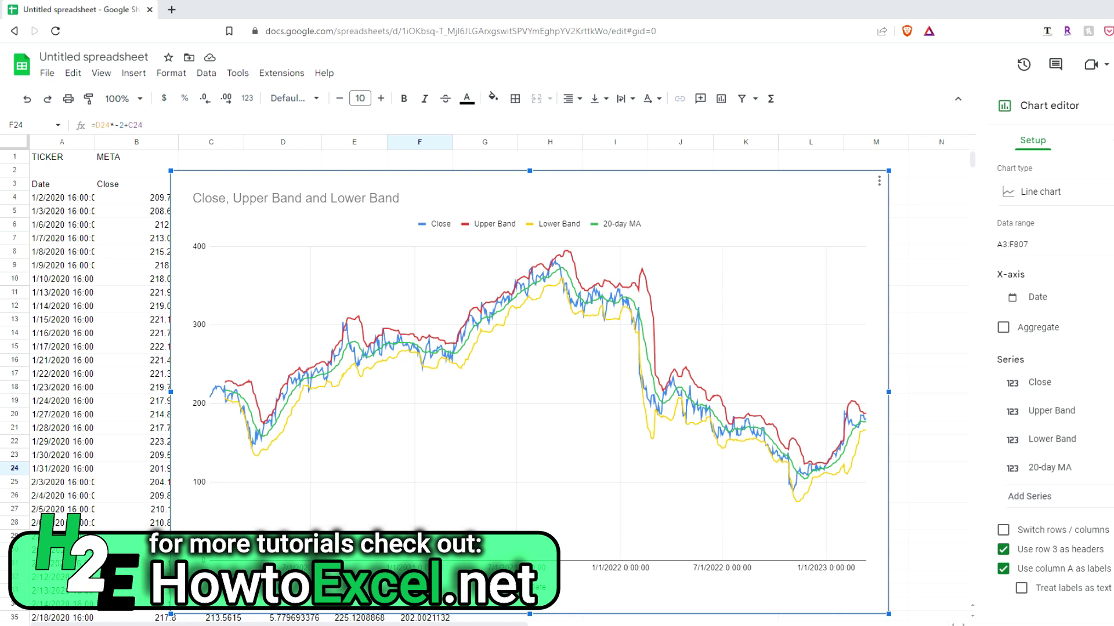
left_click(1105, 143)
Give the Upper Band and Lower Band series a dashed line style.
left_click(1038, 250)
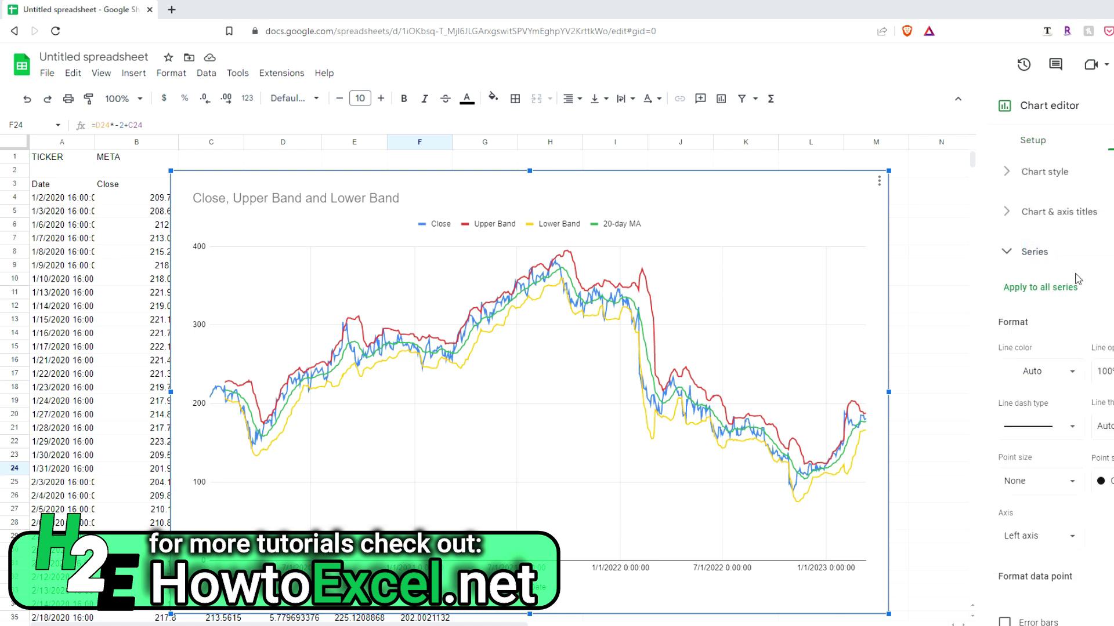
left_click(1077, 284)
left_click(1080, 329)
left_click(1071, 426)
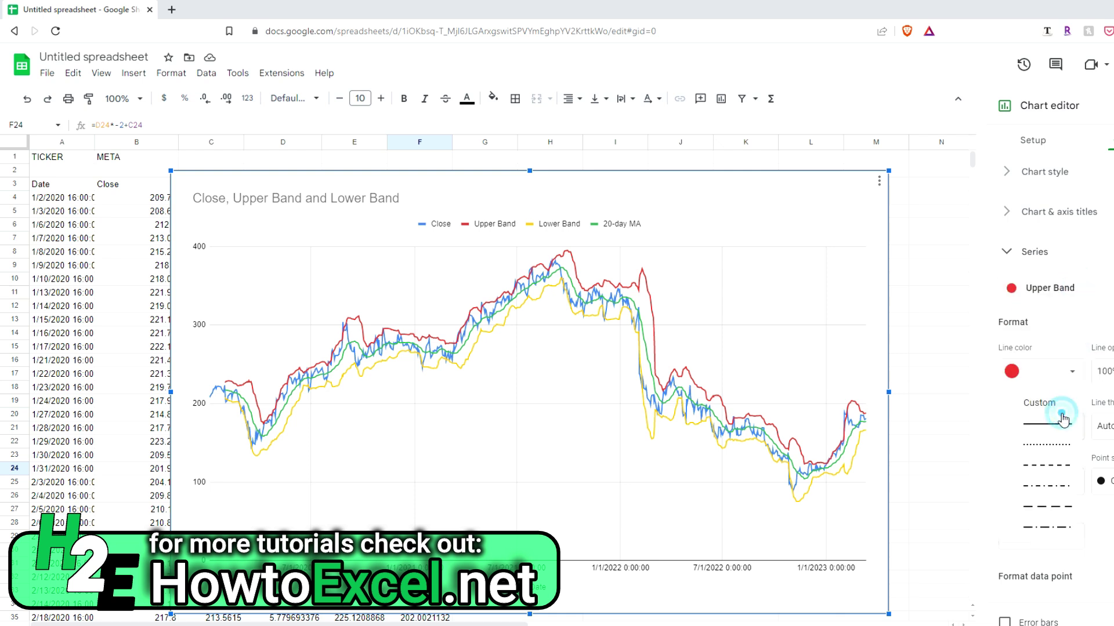
left_click(1065, 463)
left_click(1074, 288)
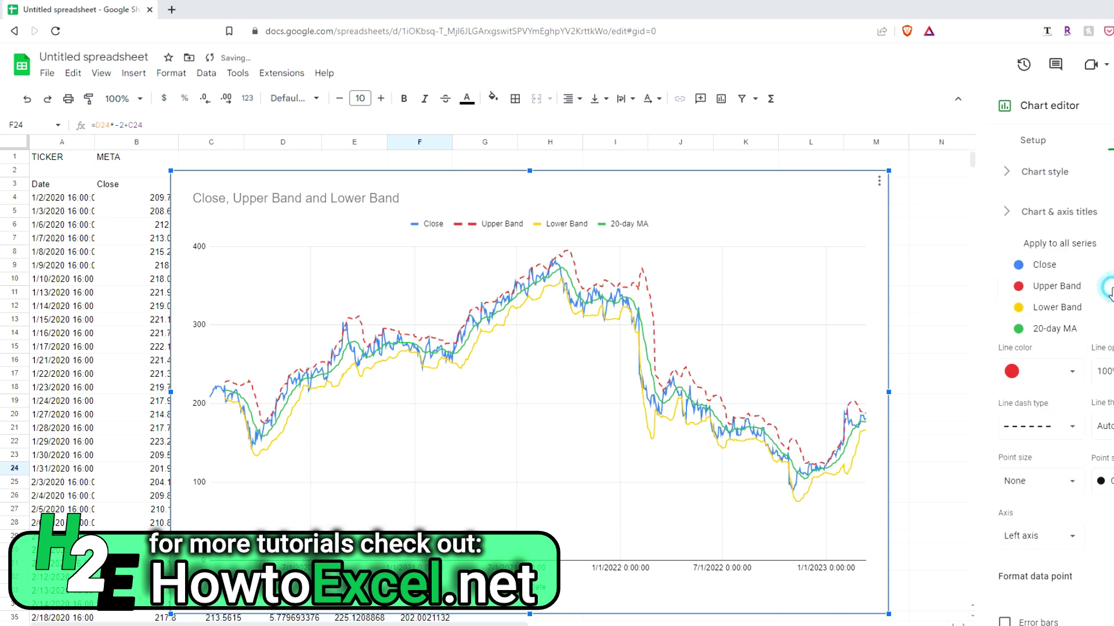
left_click(1074, 311)
left_click(1071, 426)
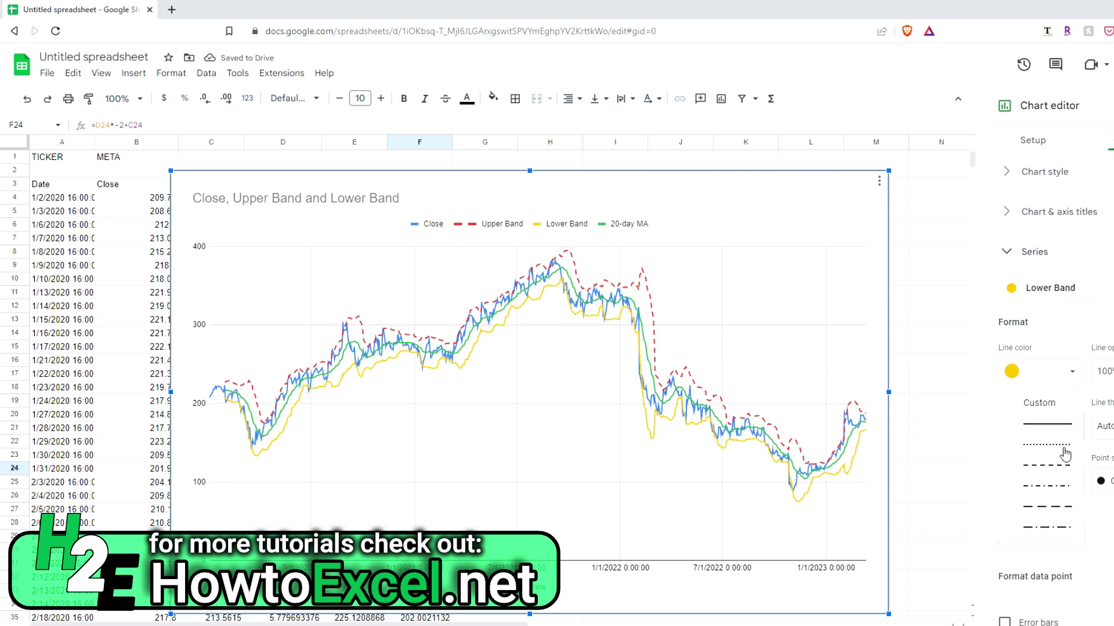
left_click(1057, 464)
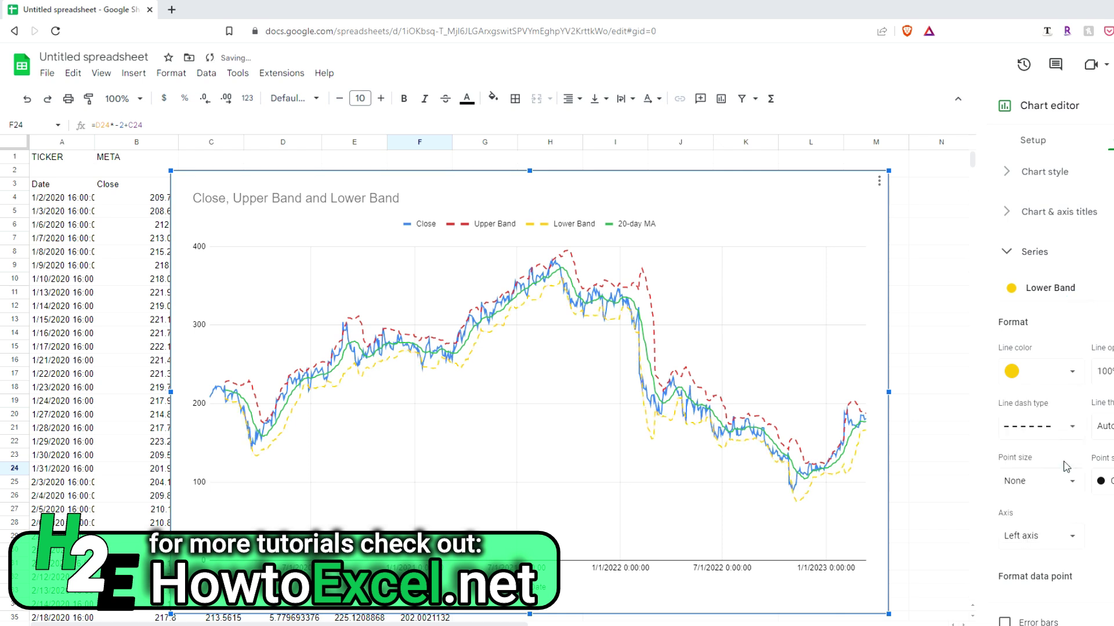
Set the 20-day MA series line opacity to 50%.
left_click(1073, 288)
left_click(1074, 309)
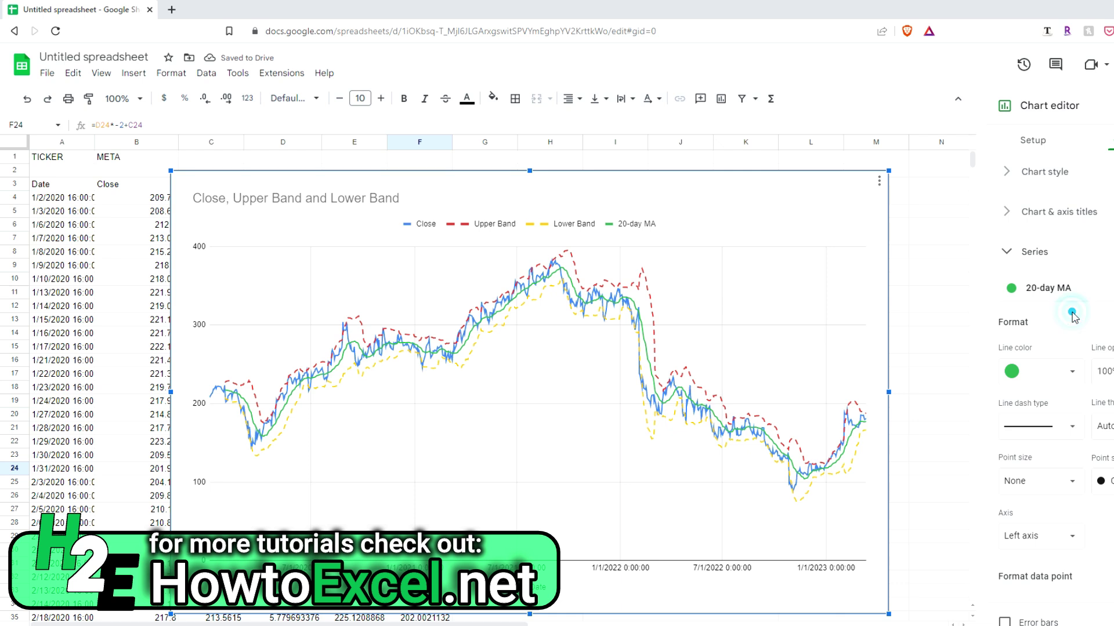
left_click(1104, 371)
type("50")
key("Return")
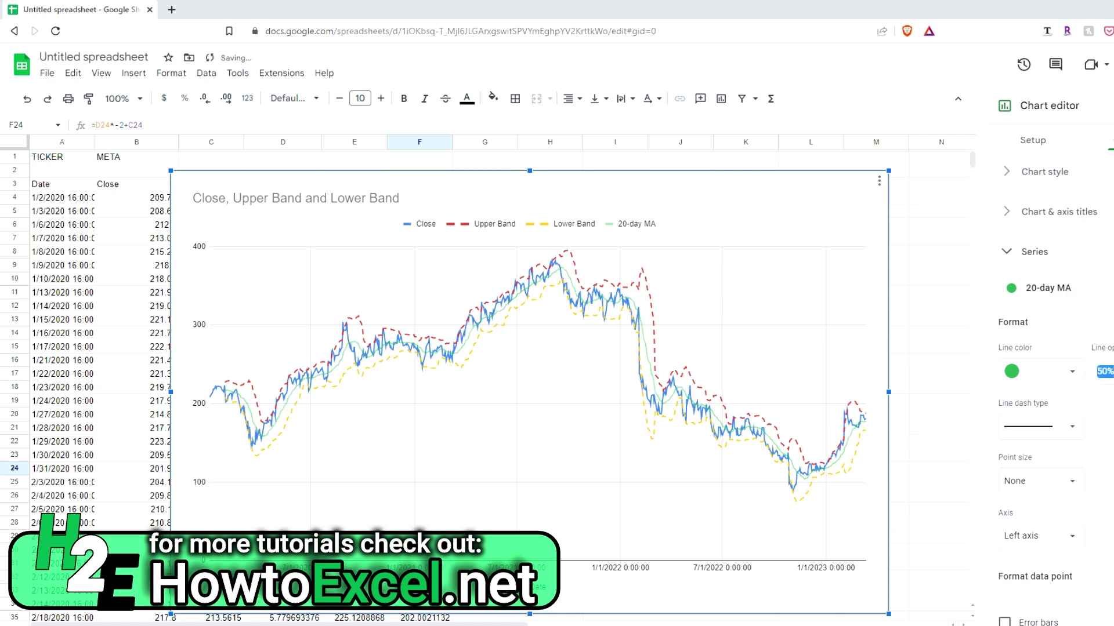
Change the 20-day MA opacity to 30%, then enlarge the chart and shift it up-left.
type("30")
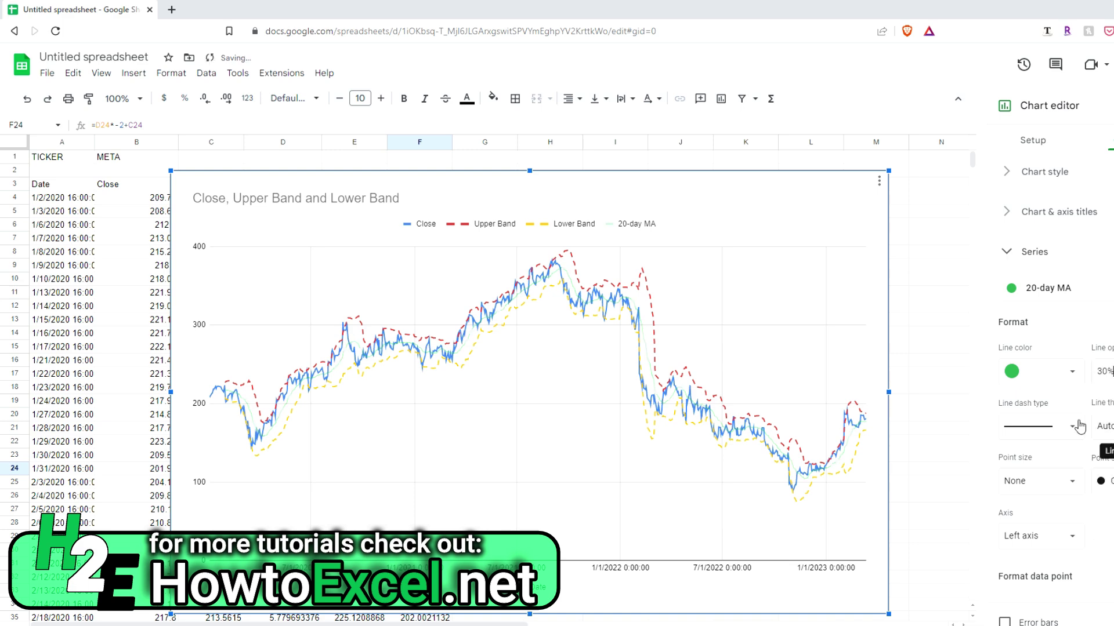
left_click_drag(739, 209, 690, 195)
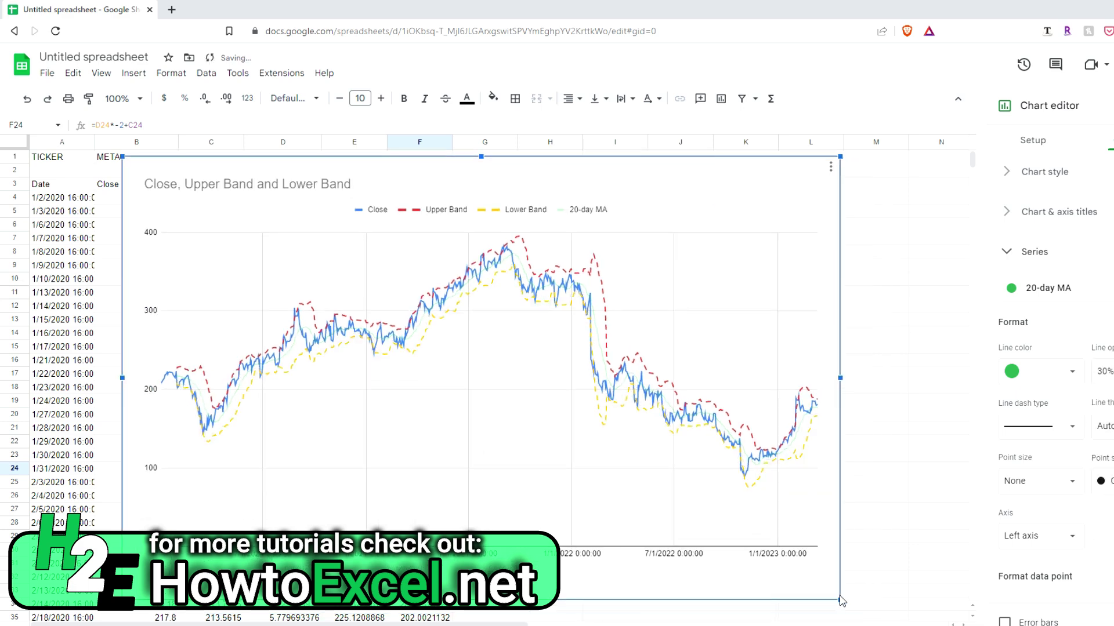
left_click_drag(840, 600, 939, 624)
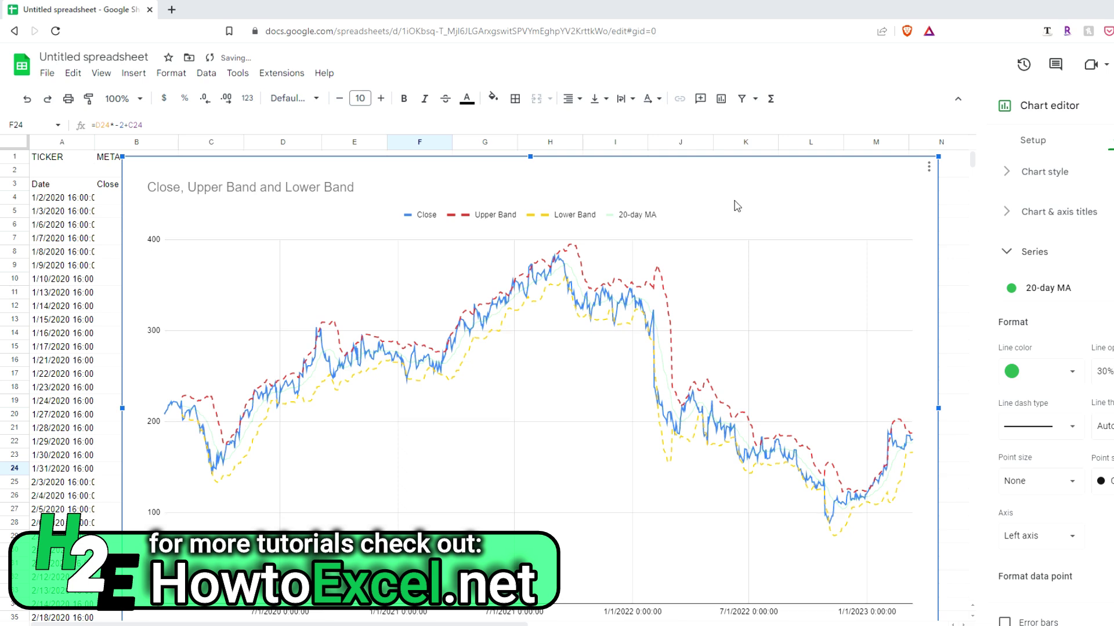
left_click_drag(723, 163, 692, 134)
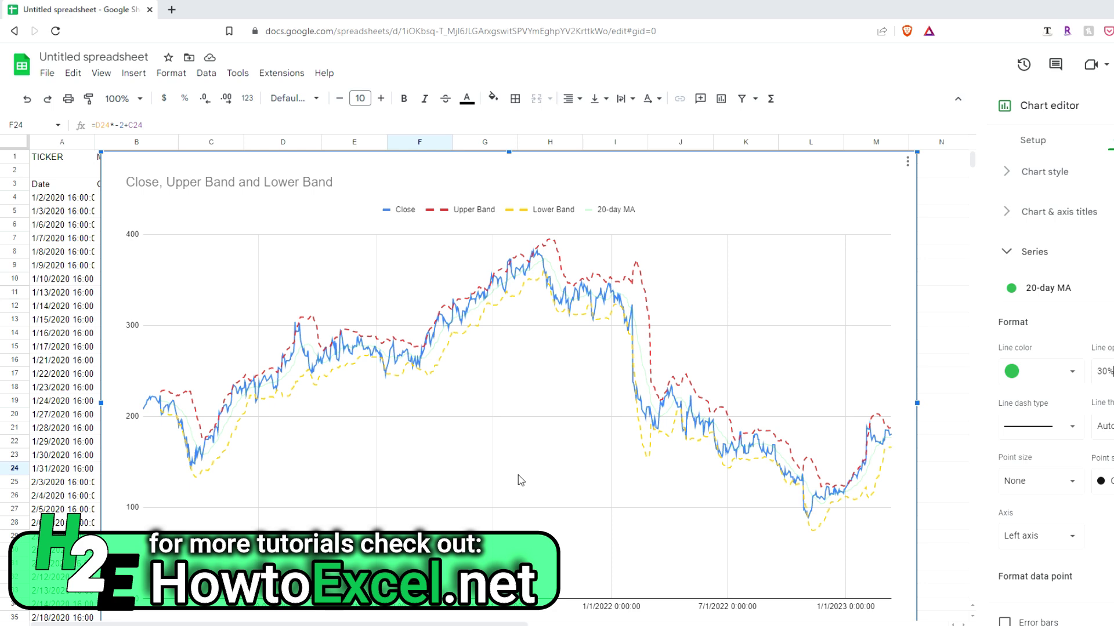
left_click_drag(247, 158, 246, 380)
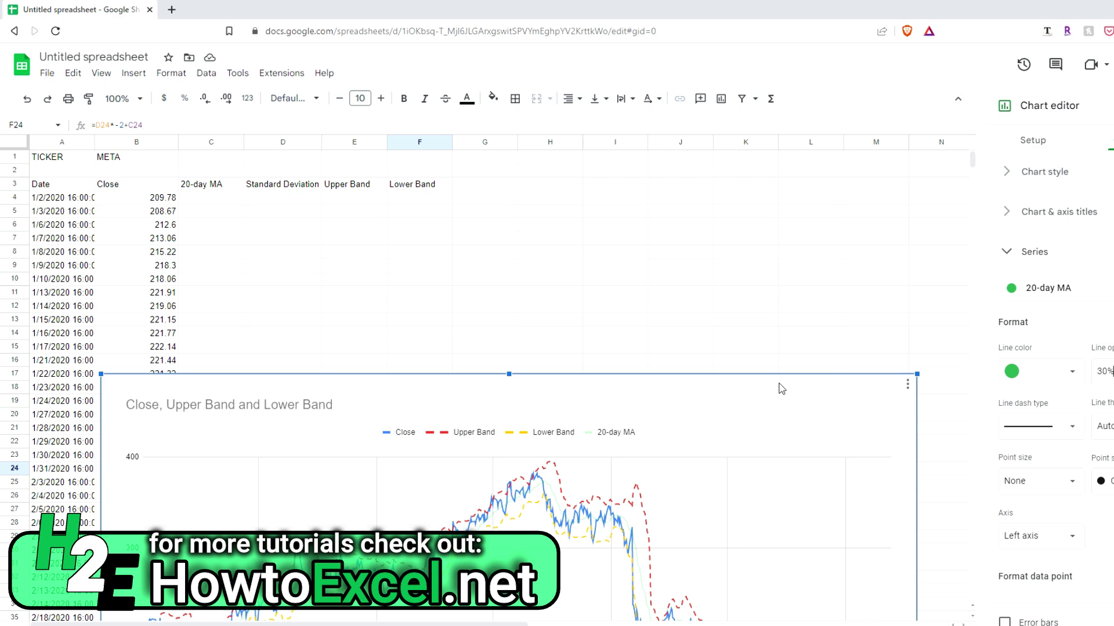
left_click_drag(779, 387, 770, 139)
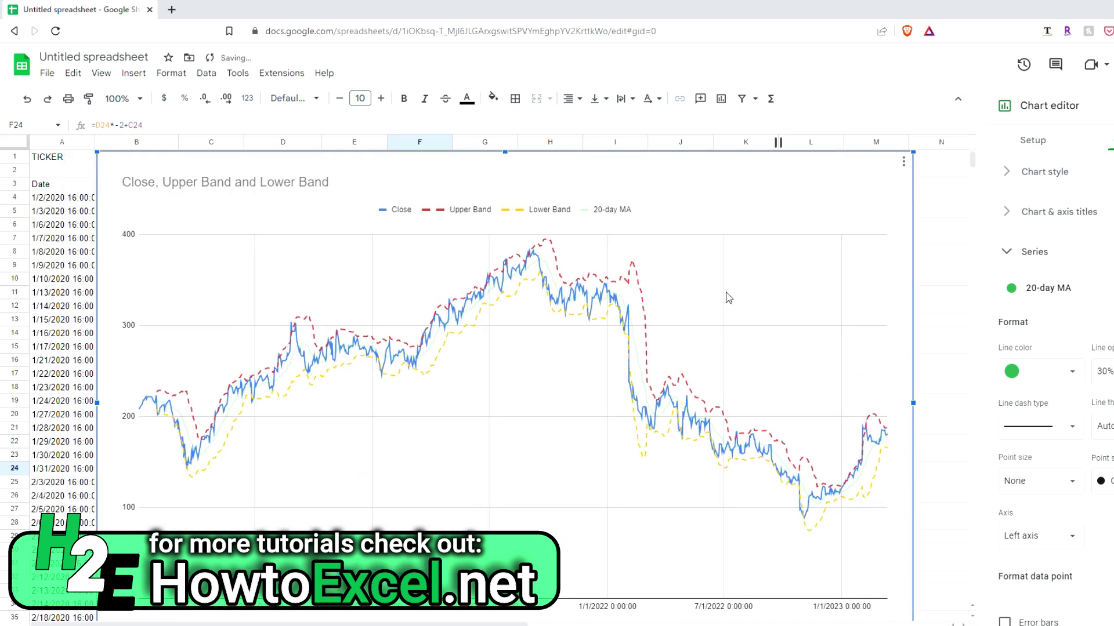